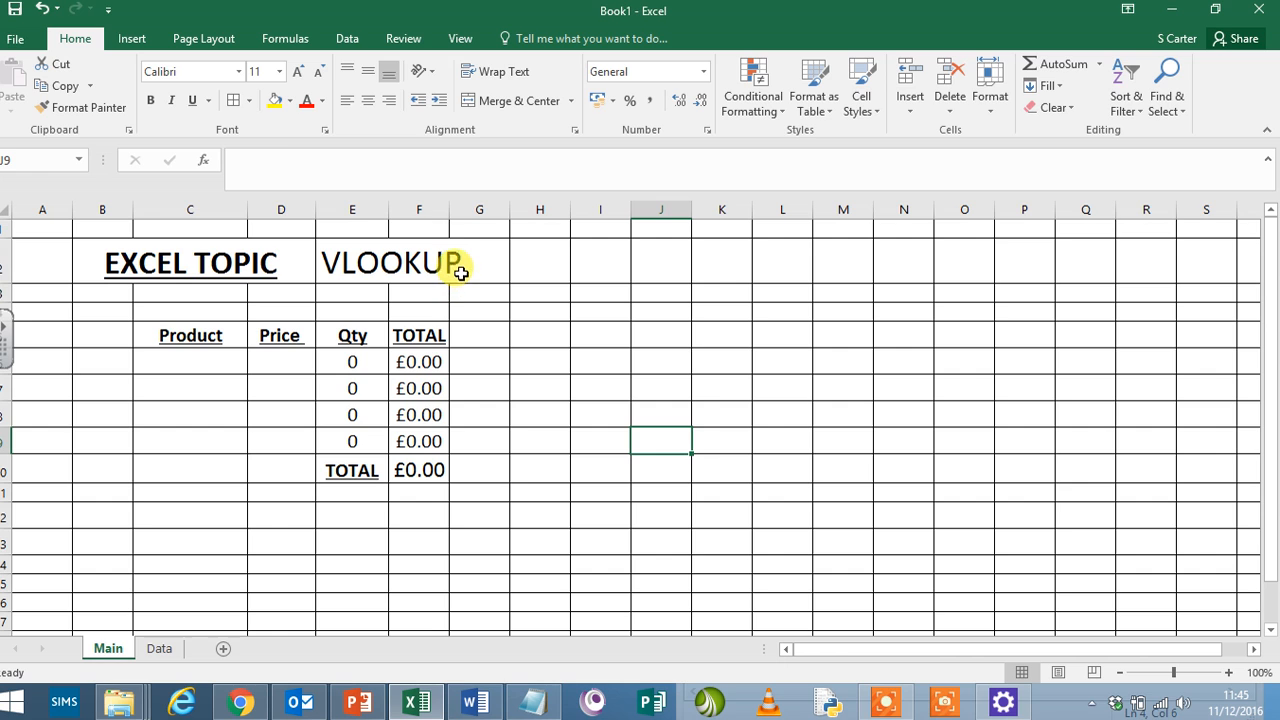
- Examine the order table on the Main sheet and the fruit price list on the Data sheet
{"action": "left_click", "coordinate": [344, 263]}
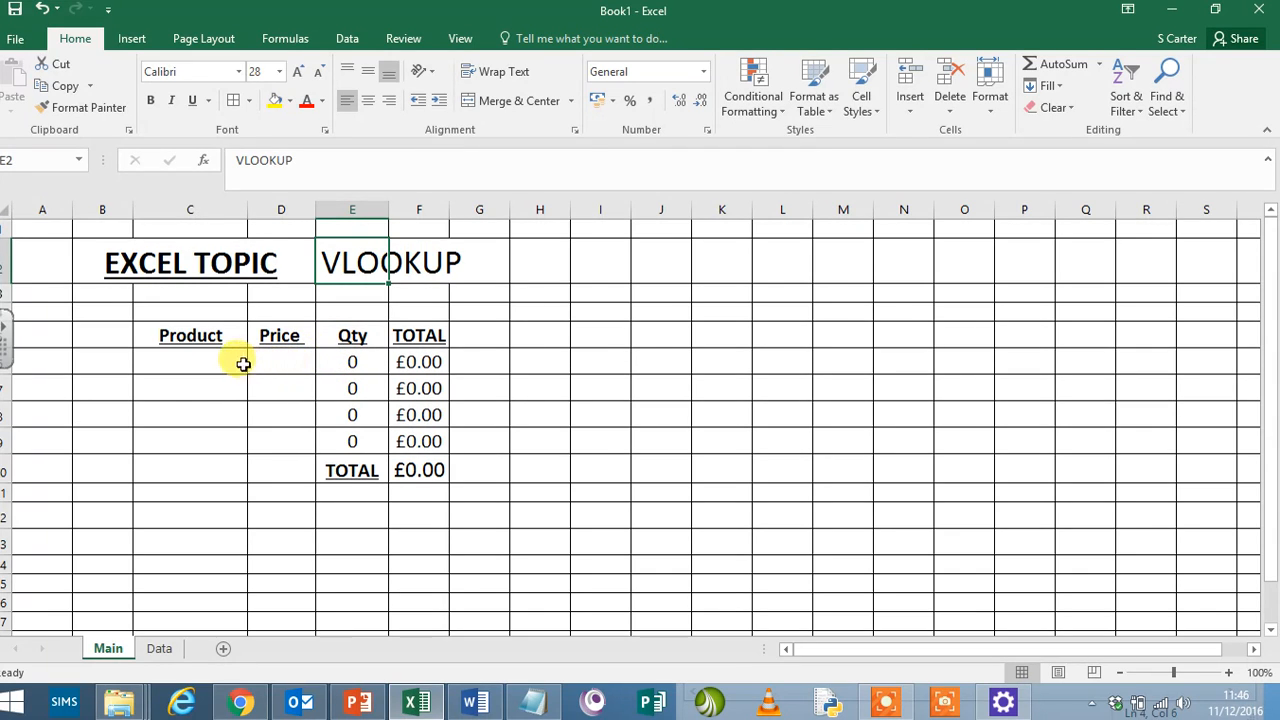
{"action": "left_click", "coordinate": [190, 364]}
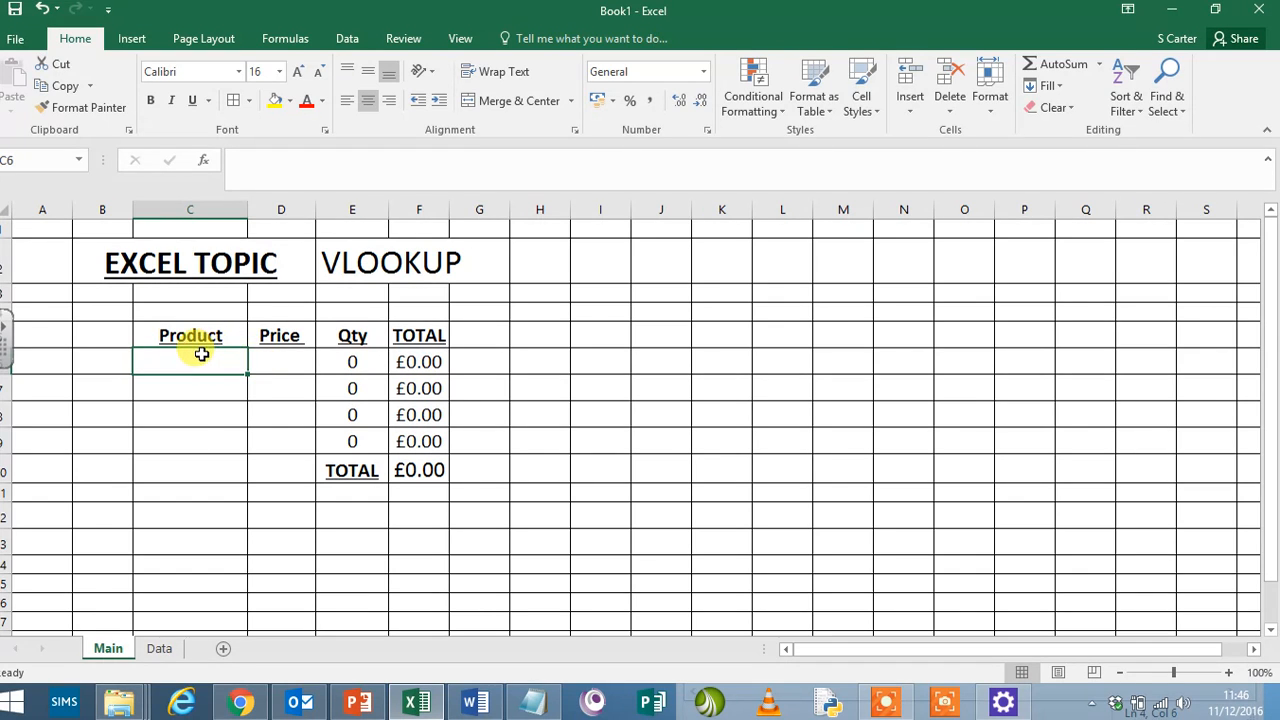
{"action": "left_click", "coordinate": [301, 360]}
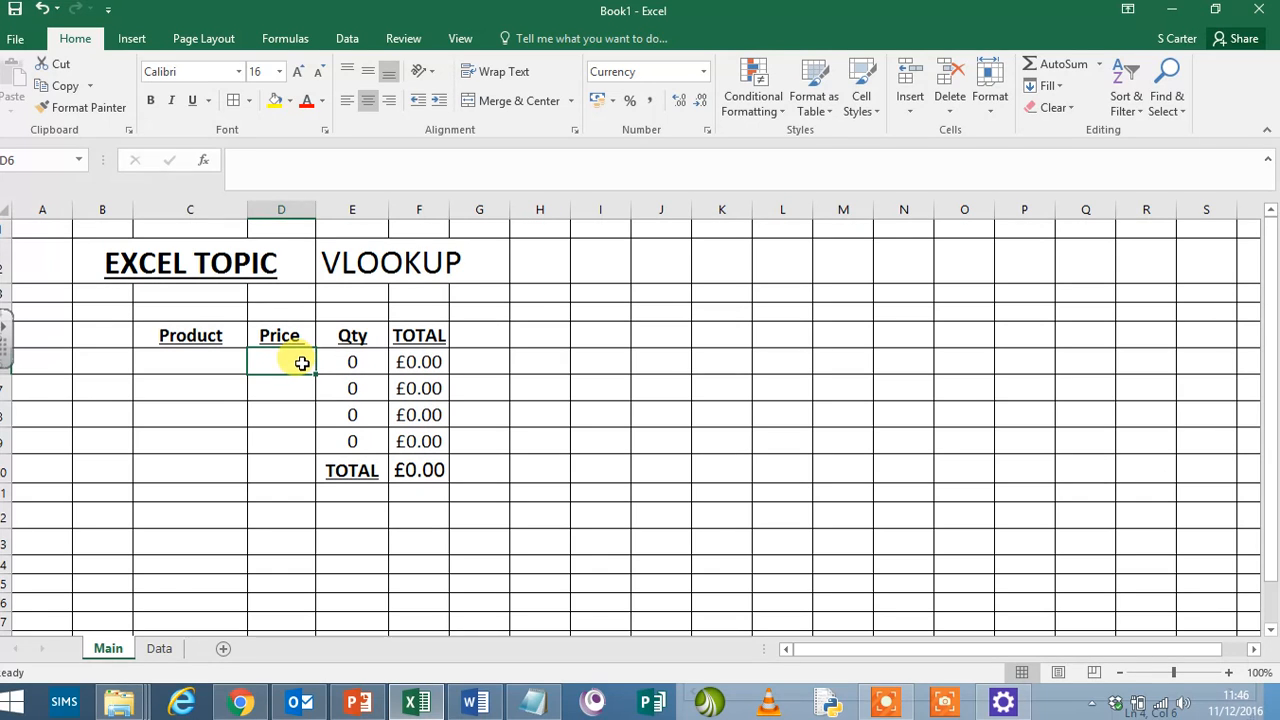
{"action": "left_click", "coordinate": [238, 362]}
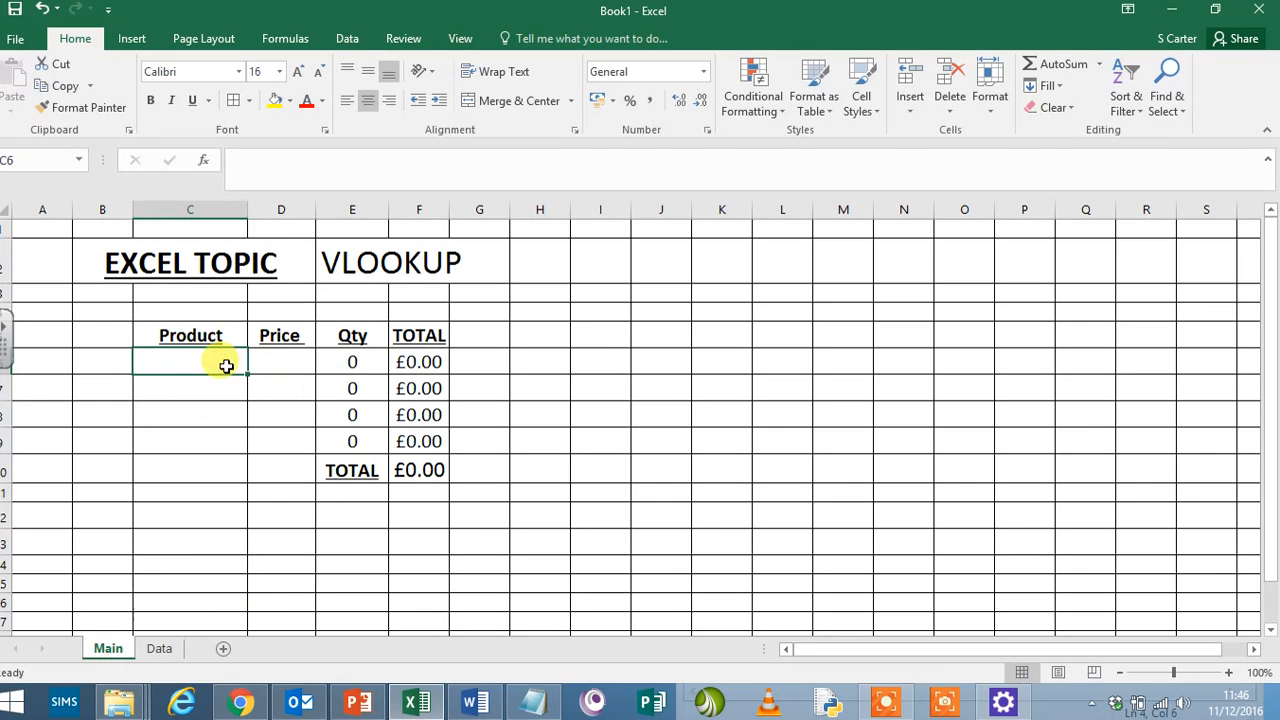
{"action": "left_click", "coordinate": [162, 649]}
{"action": "left_click", "coordinate": [386, 396]}
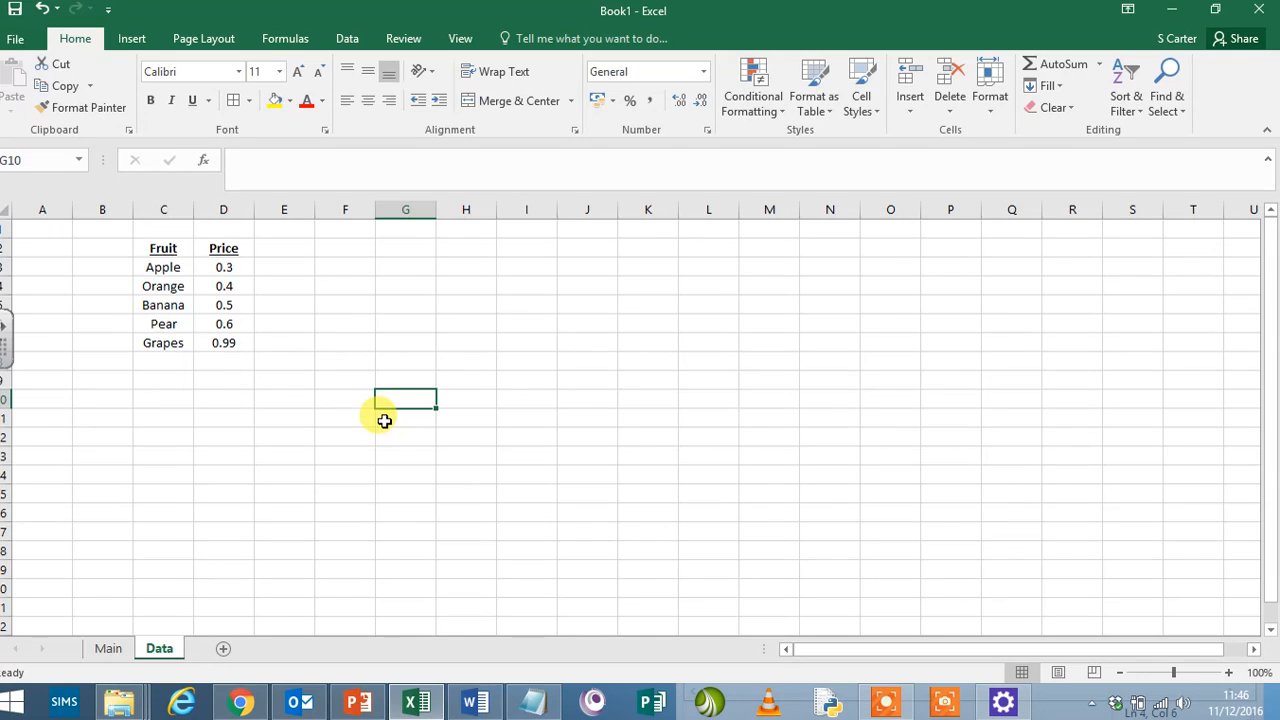
{"action": "left_click", "coordinate": [168, 248]}
{"action": "left_click_drag", "start_coordinate": [168, 248], "coordinate": [209, 343]}
{"action": "left_click", "coordinate": [335, 378]}
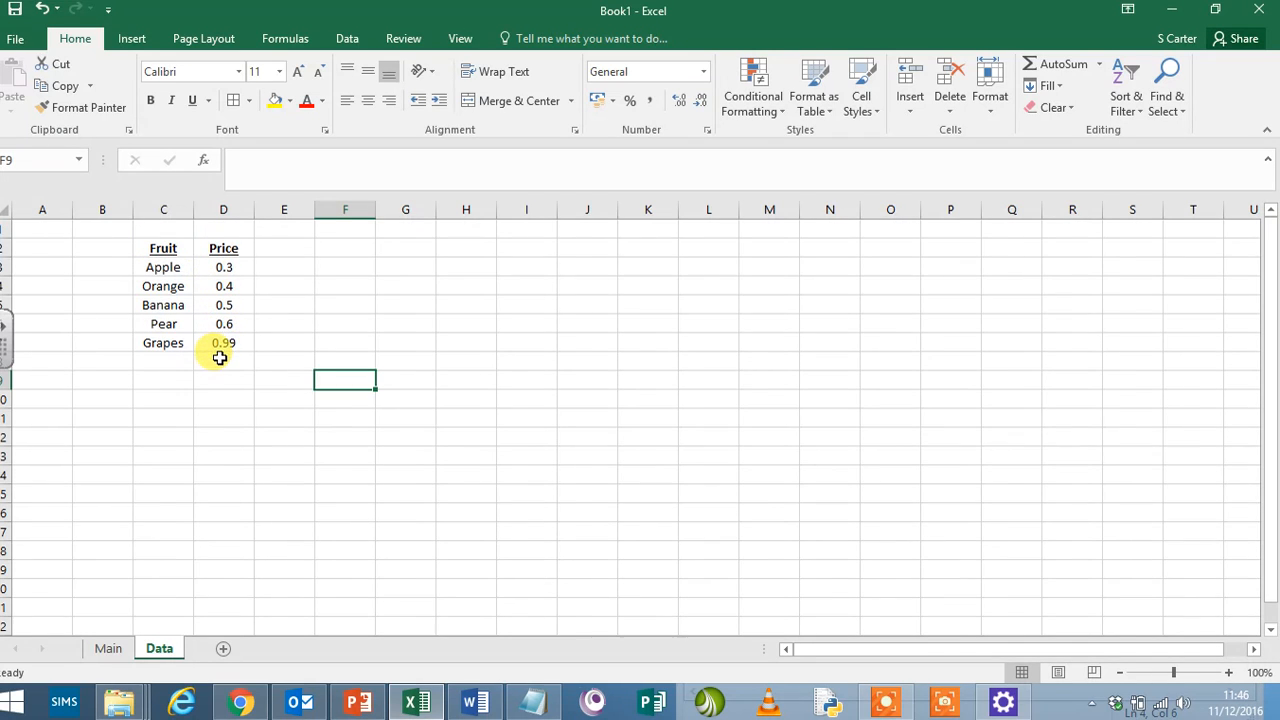
{"action": "left_click", "coordinate": [109, 650]}
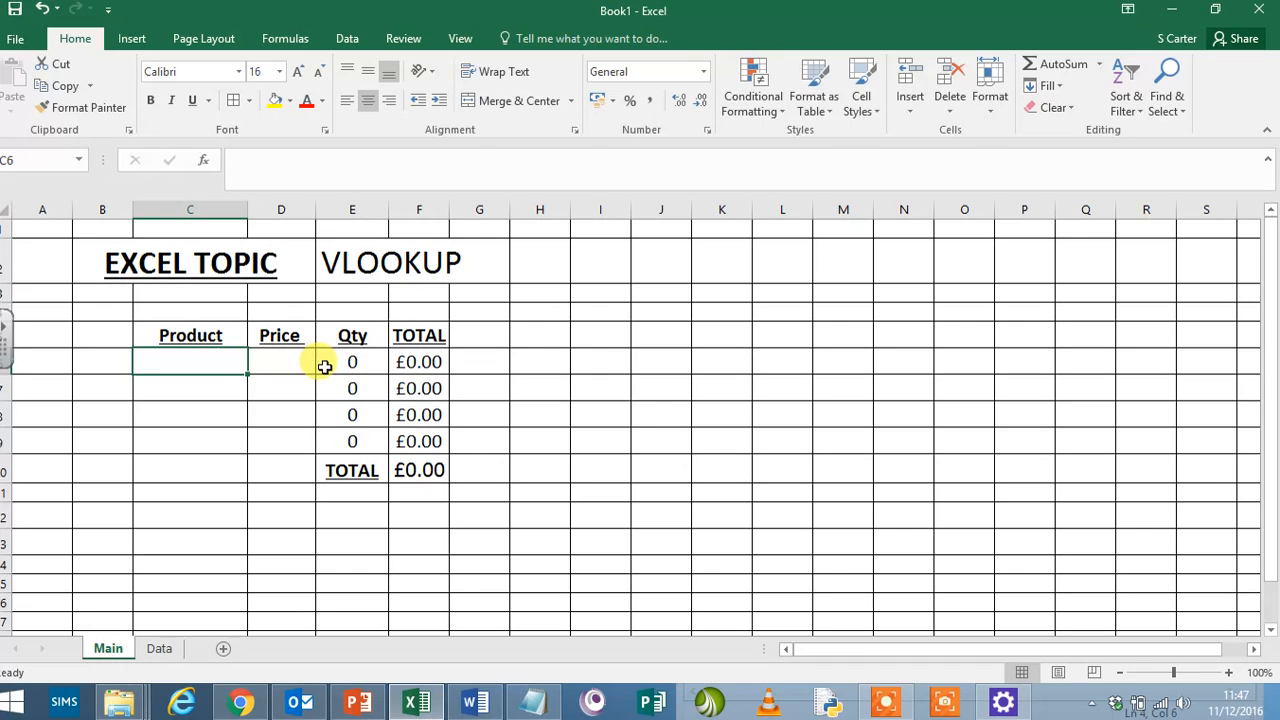
- Name the fruit and price table on the Data sheet, headings included, as the range "Fruit" and check the name by reselecting it
{"action": "left_click", "coordinate": [160, 649]}
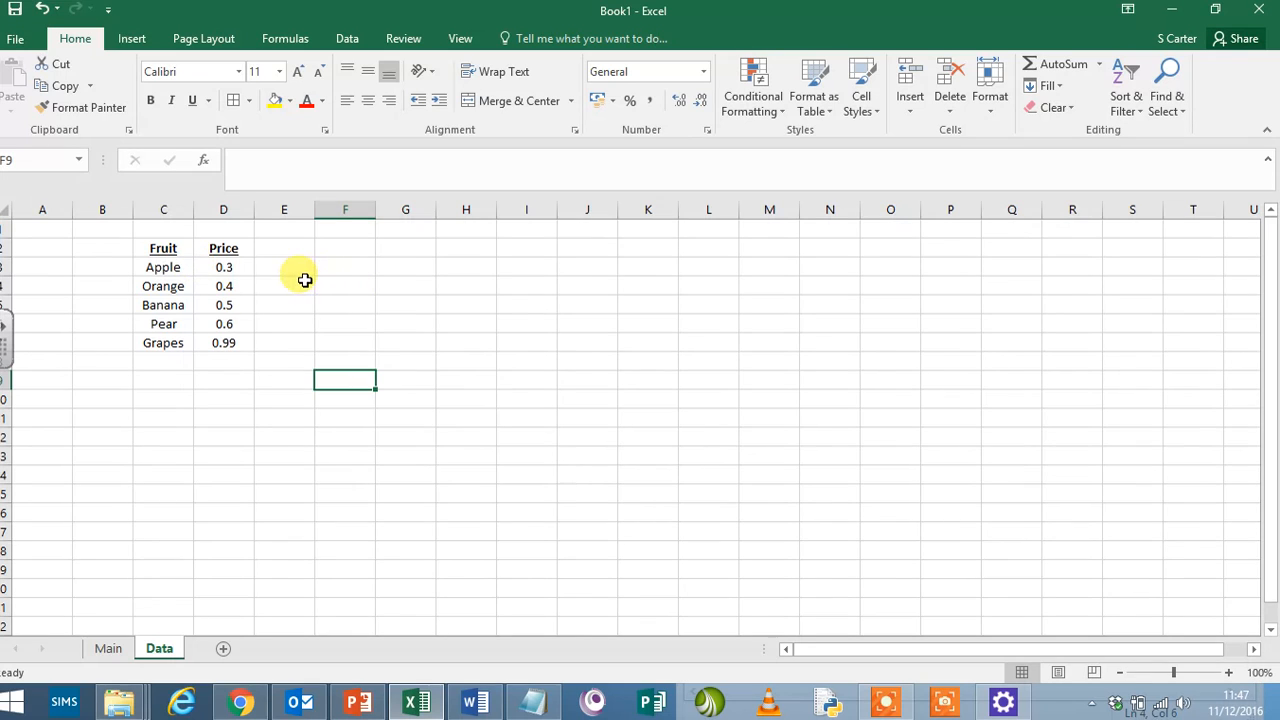
{"action": "left_click_drag", "start_coordinate": [166, 249], "coordinate": [209, 346]}
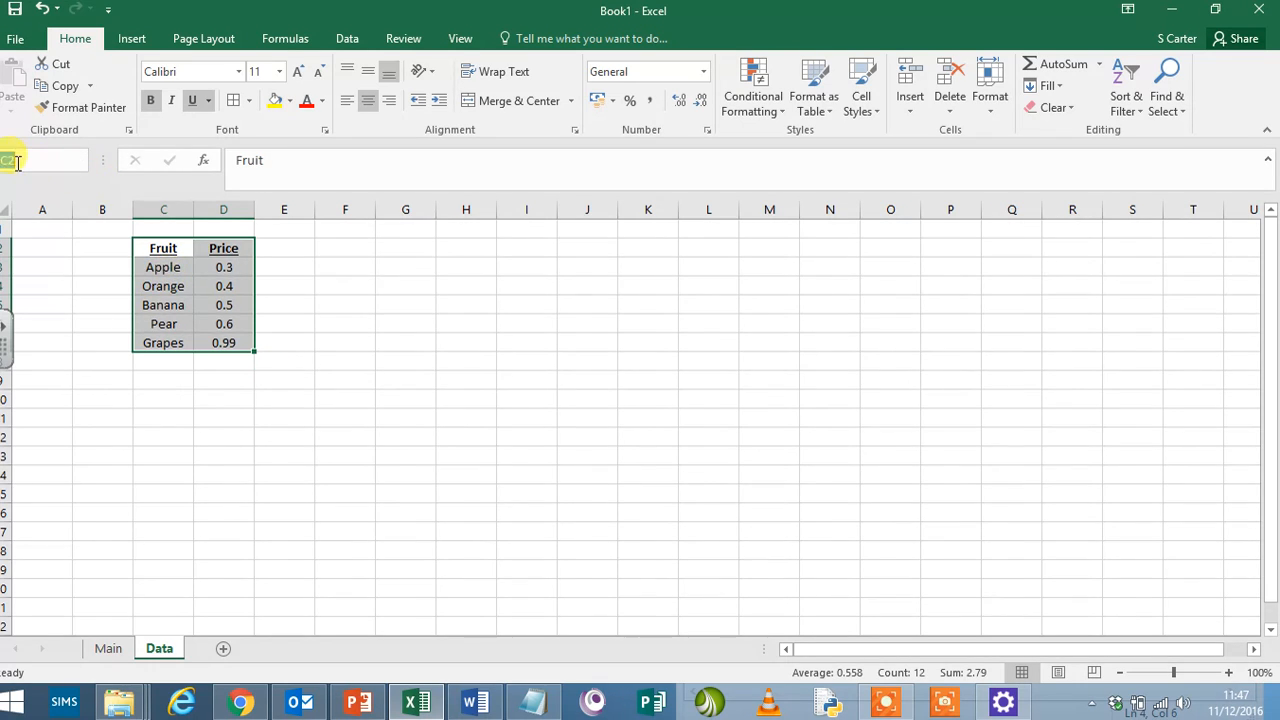
{"action": "left_click", "coordinate": [69, 160]}
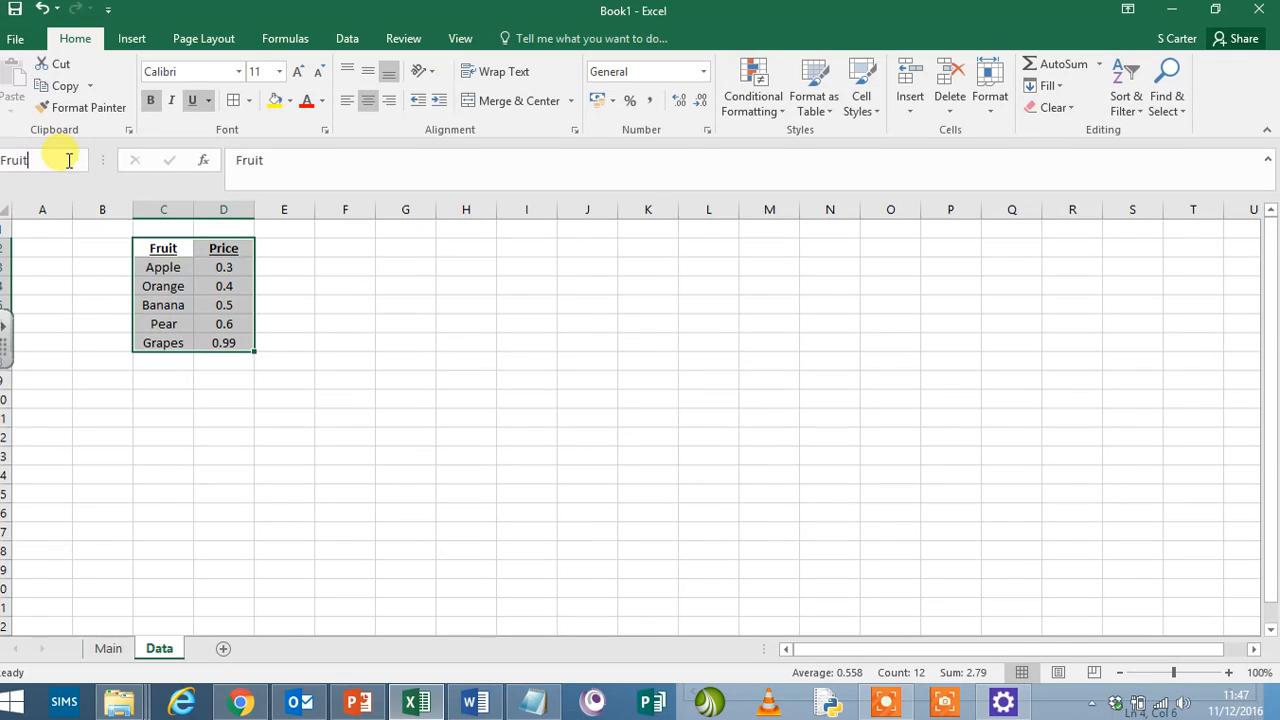
{"action": "left_click_drag", "start_coordinate": [354, 242], "coordinate": [428, 332]}
{"action": "left_click_drag", "start_coordinate": [526, 248], "coordinate": [624, 342]}
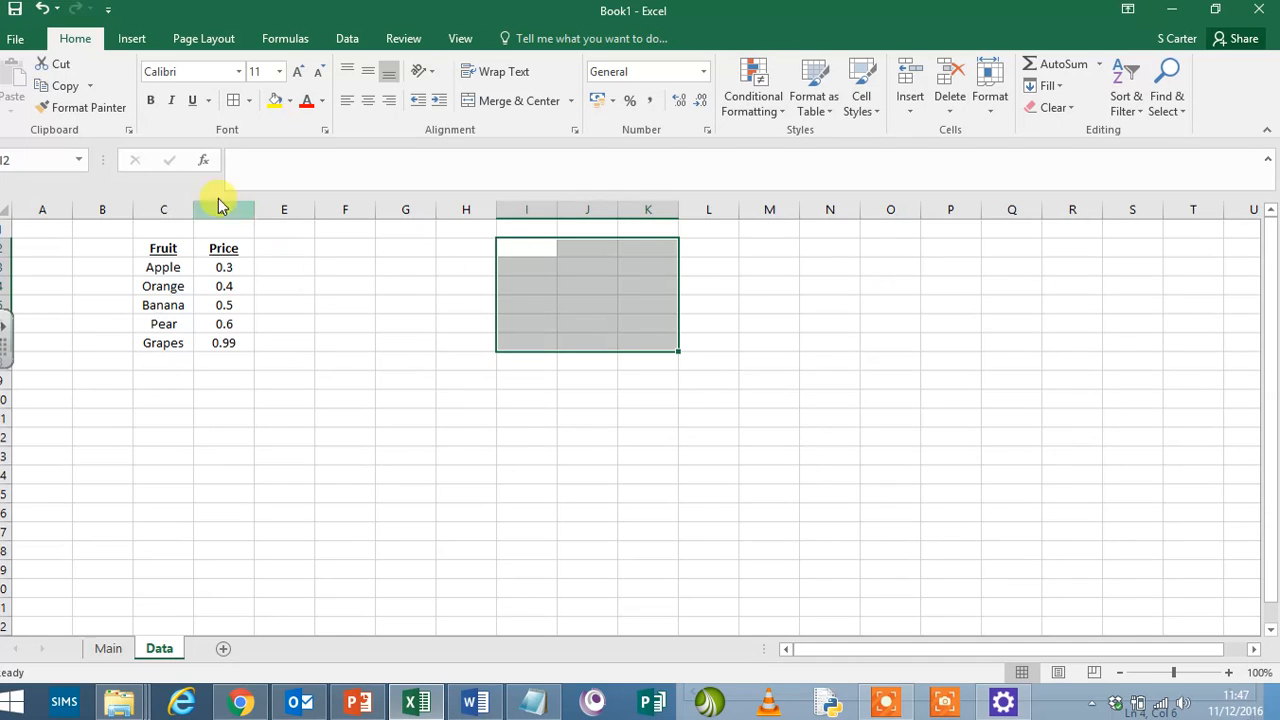
{"action": "left_click_drag", "start_coordinate": [160, 248], "coordinate": [226, 345]}
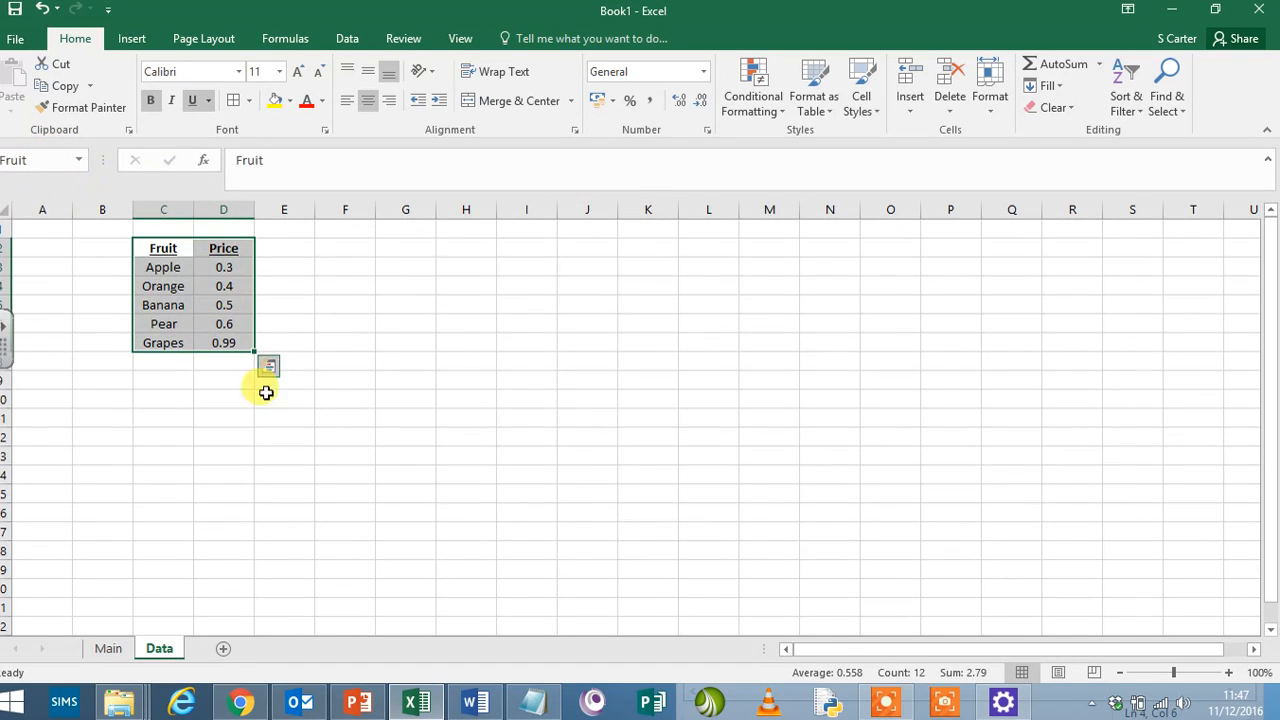
- Start a data validation rule for the first Product cell, C6, on the Main sheet, allowing a List
{"action": "left_click", "coordinate": [108, 648]}
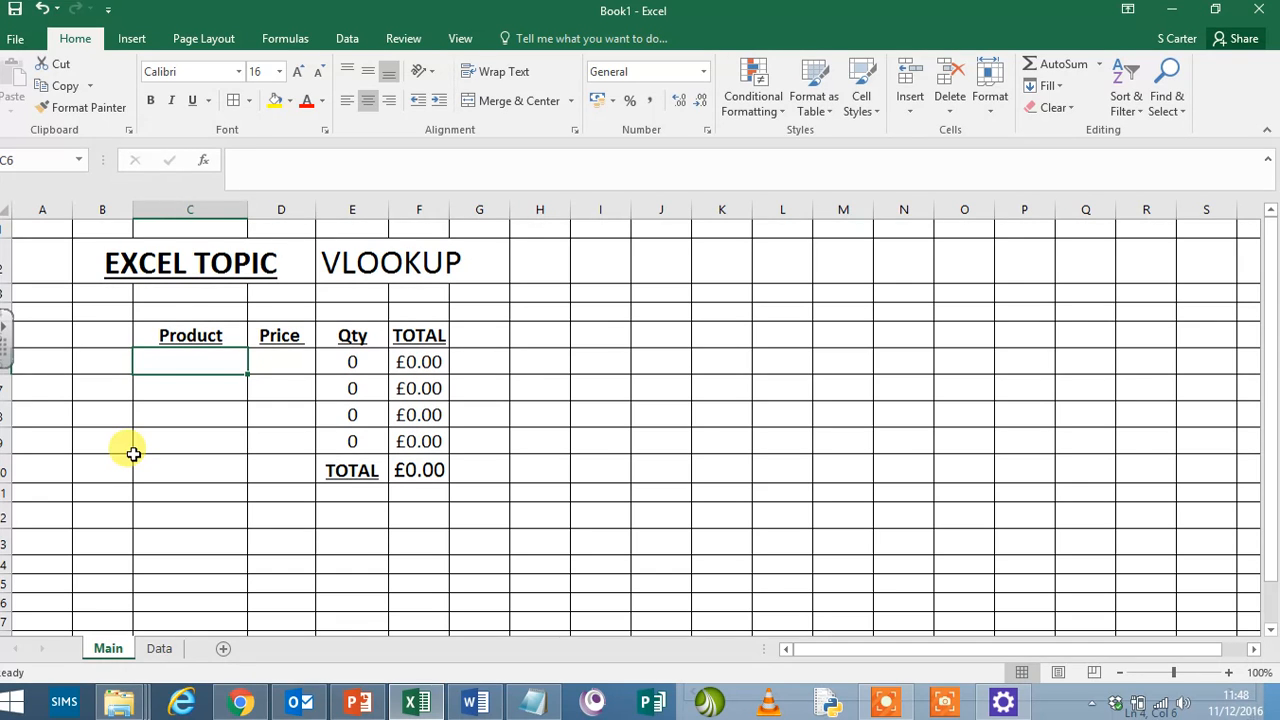
{"action": "left_click", "coordinate": [347, 40]}
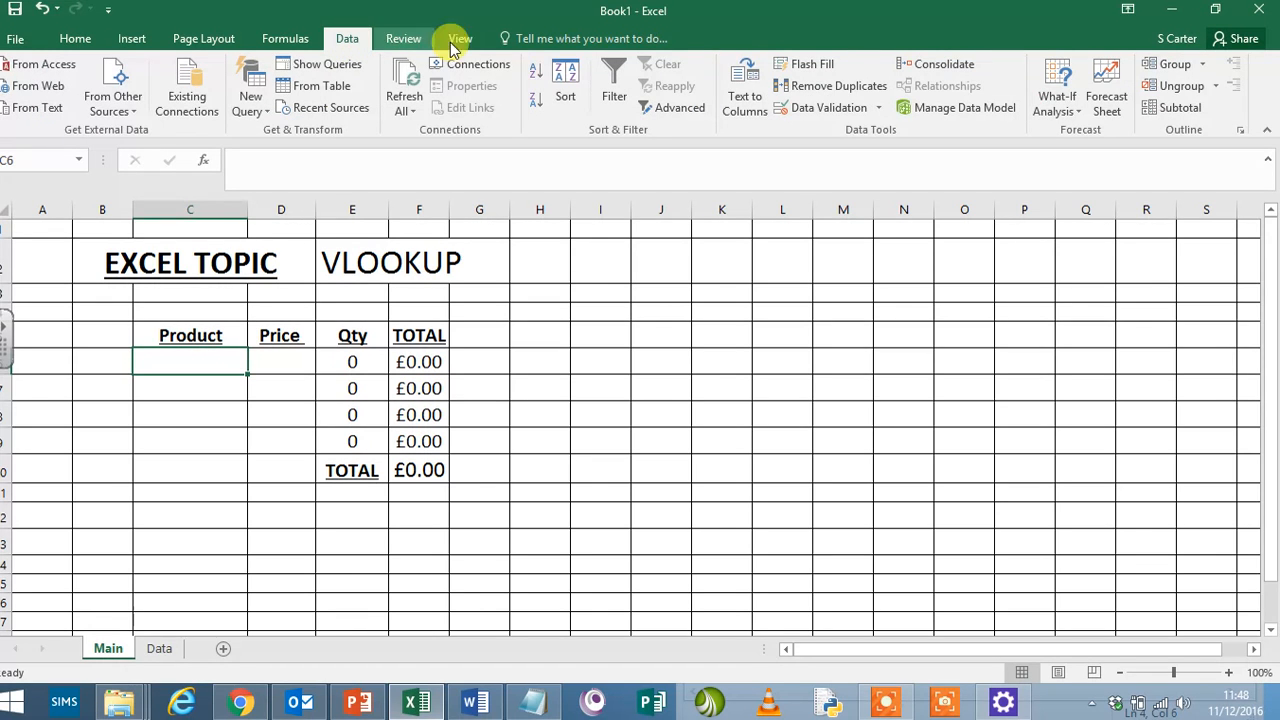
{"action": "left_click", "coordinate": [828, 108]}
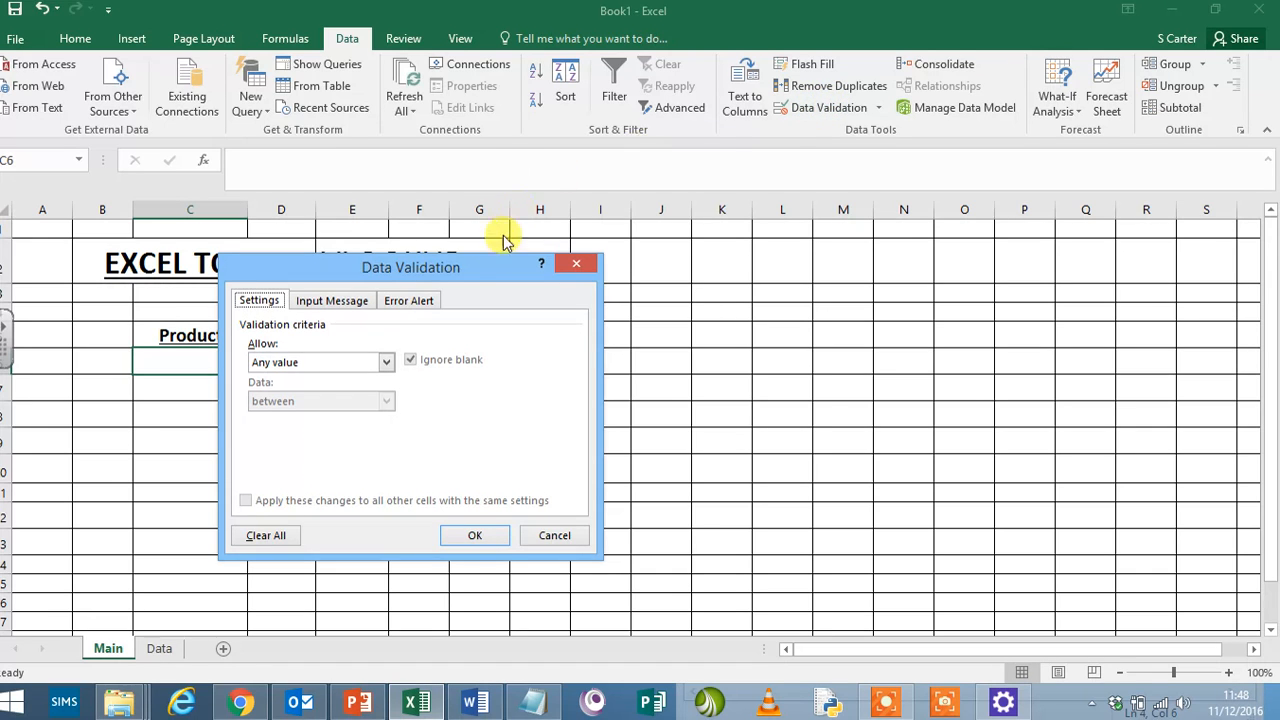
{"action": "left_click_drag", "start_coordinate": [481, 275], "coordinate": [765, 186]}
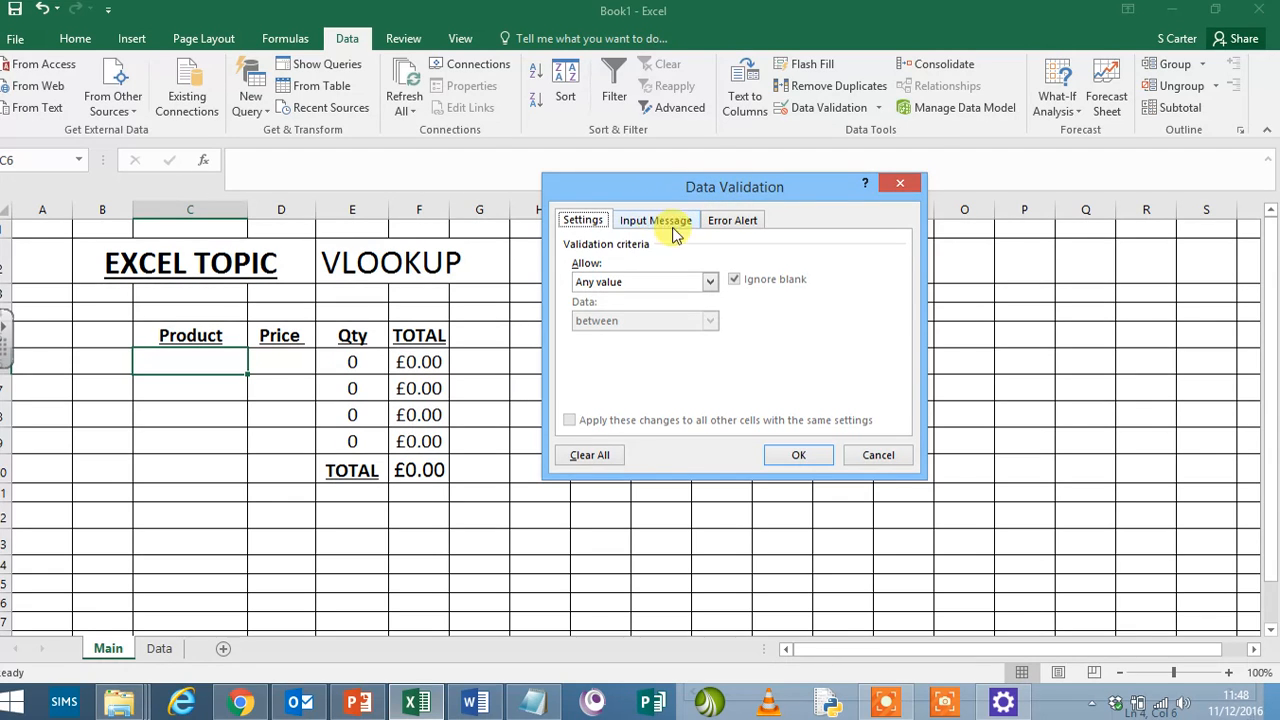
{"action": "left_click", "coordinate": [706, 284]}
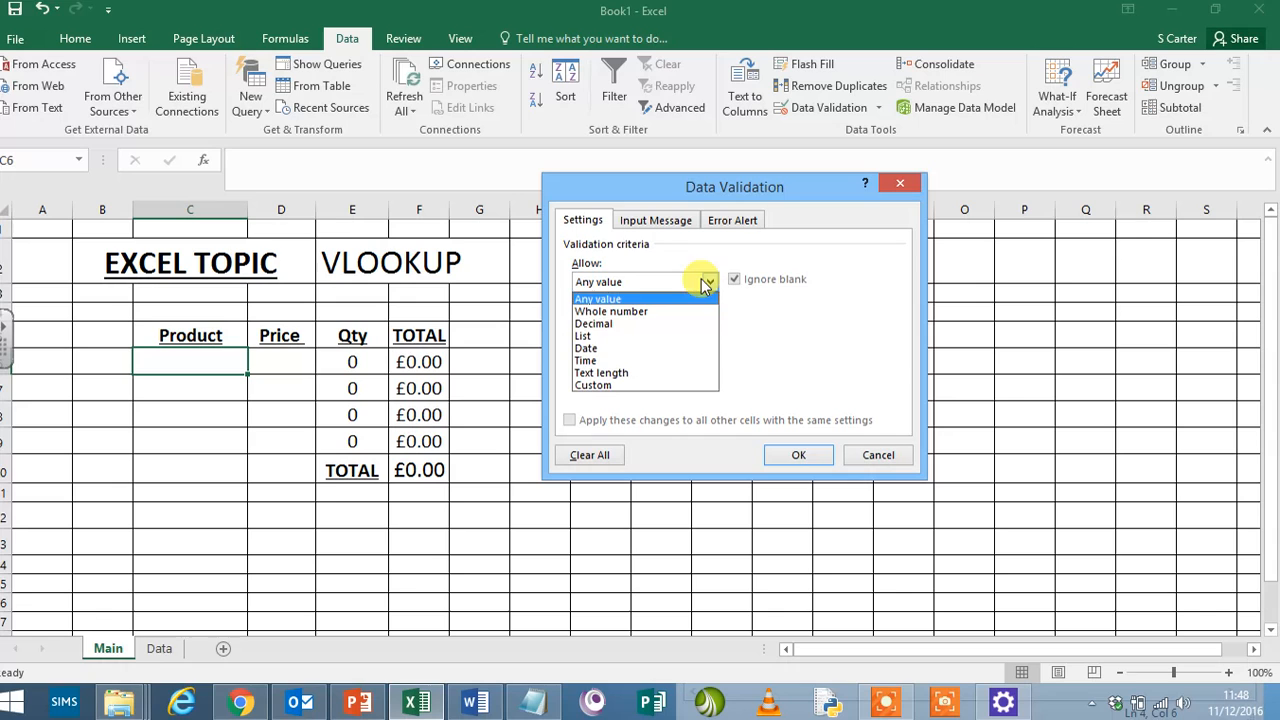
{"action": "left_click", "coordinate": [686, 336]}
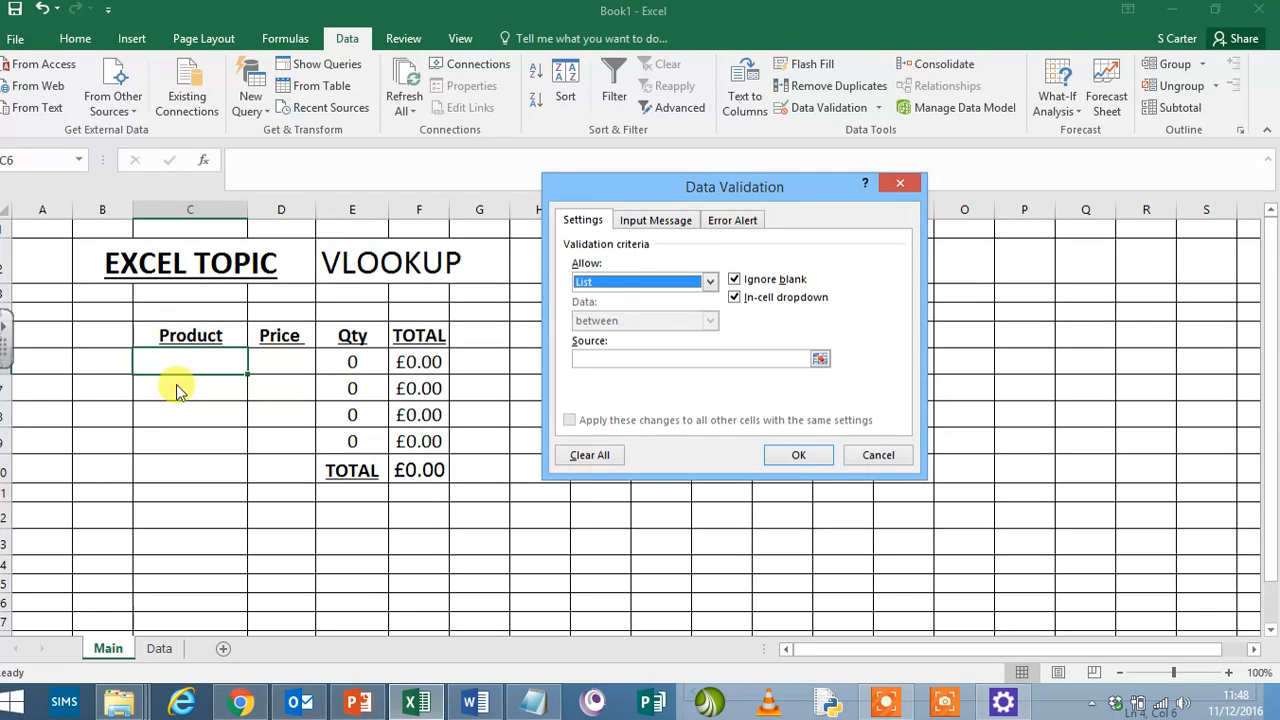
- Set the list source to =Data!$C$3:$C$7, apply the validation, and check the drop-down in C6
{"action": "left_click", "coordinate": [620, 357]}
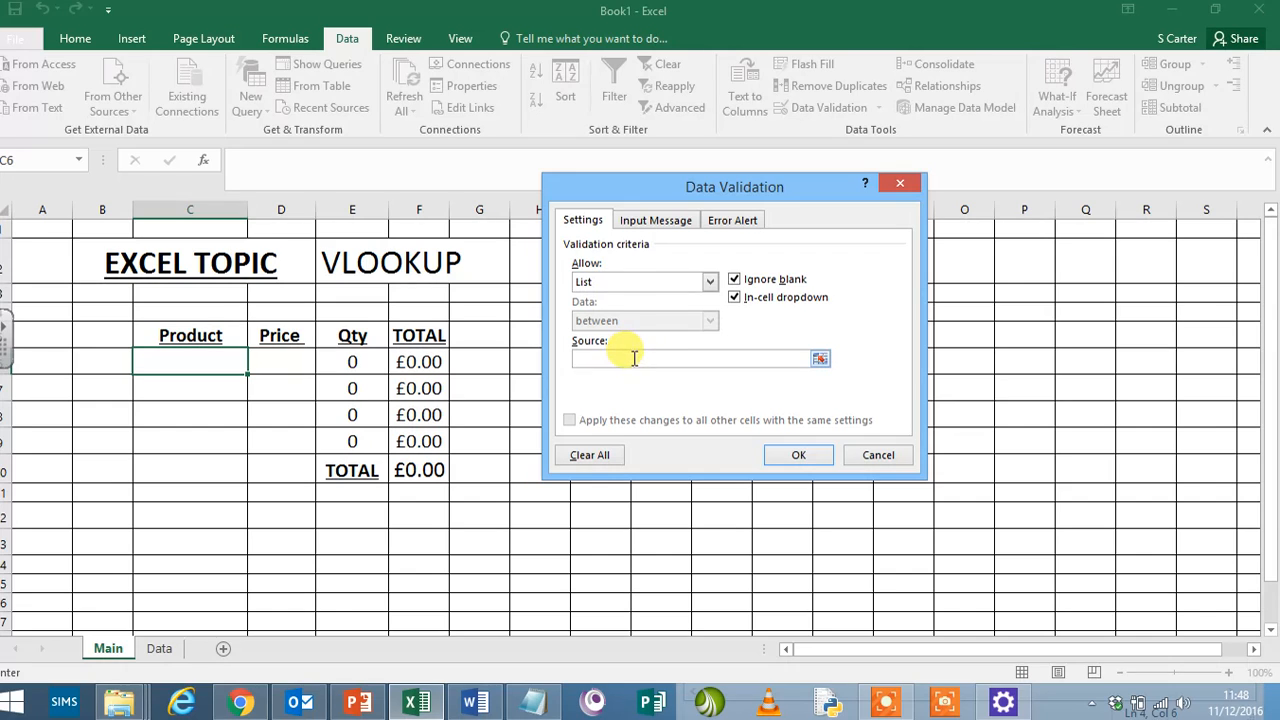
{"action": "left_click", "coordinate": [820, 359]}
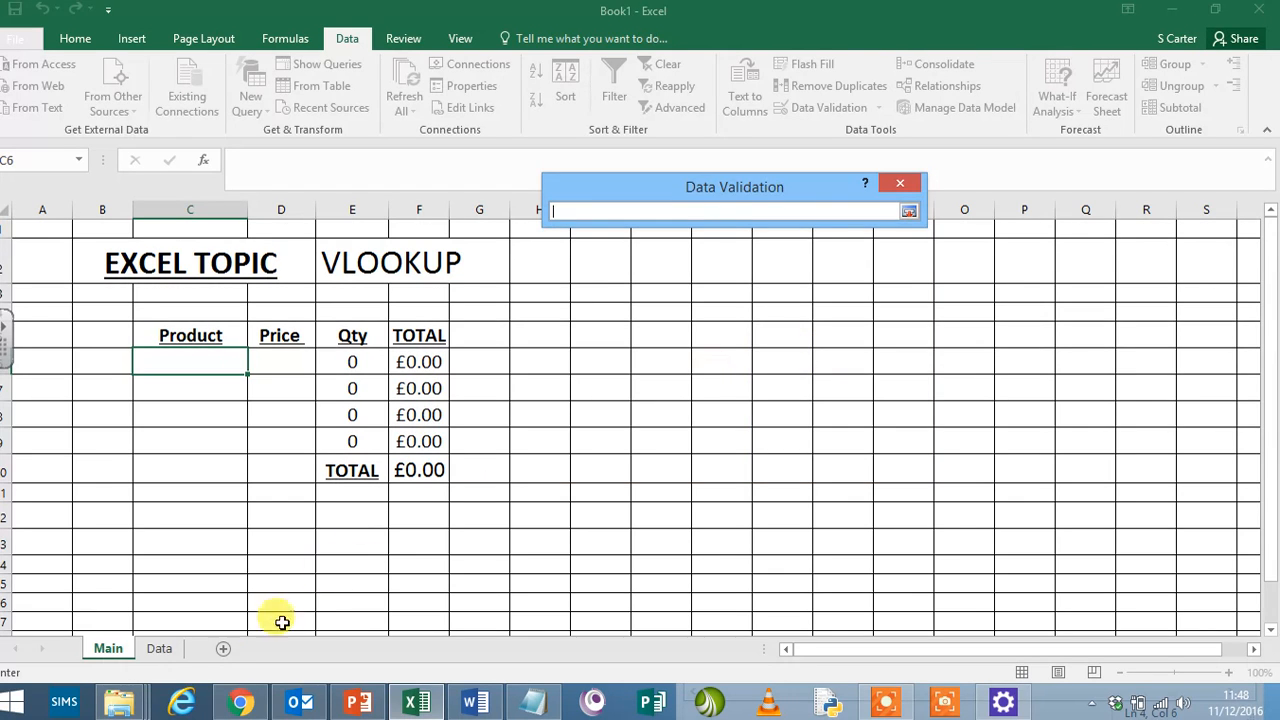
{"action": "left_click", "coordinate": [160, 649]}
{"action": "left_click_drag", "start_coordinate": [165, 267], "coordinate": [163, 343]}
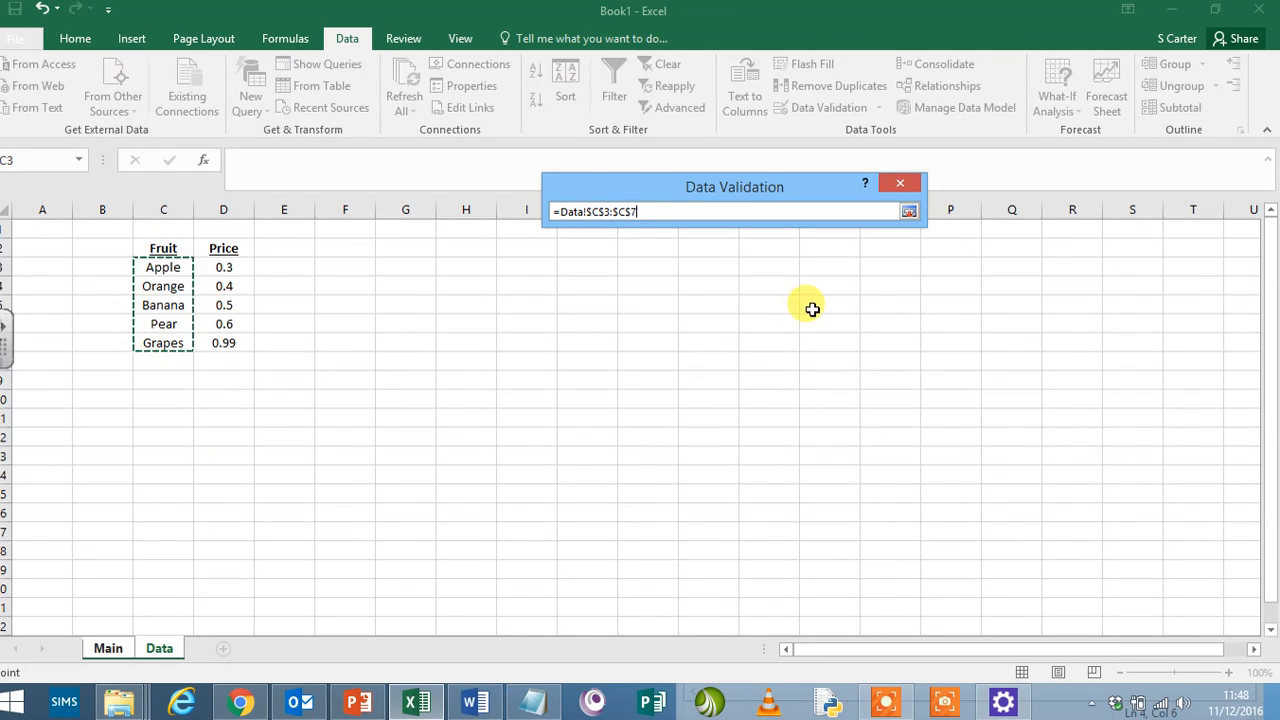
{"action": "left_click", "coordinate": [909, 214]}
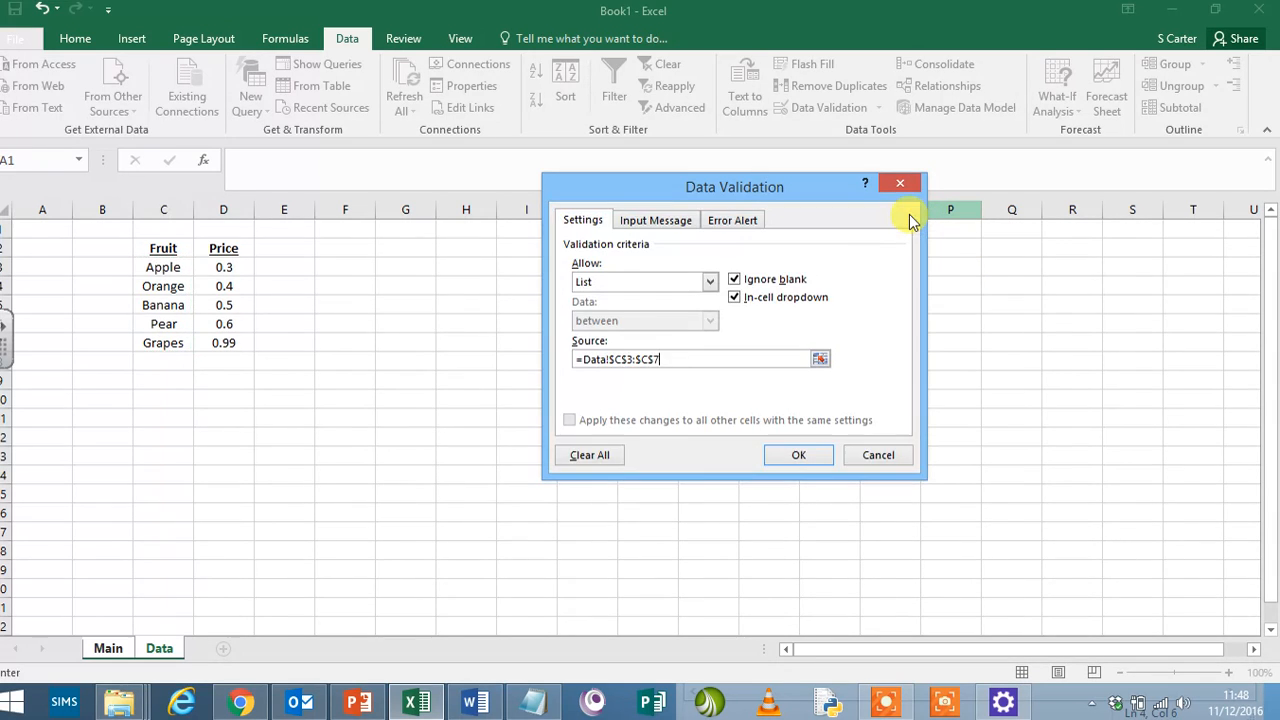
{"action": "left_click", "coordinate": [799, 453]}
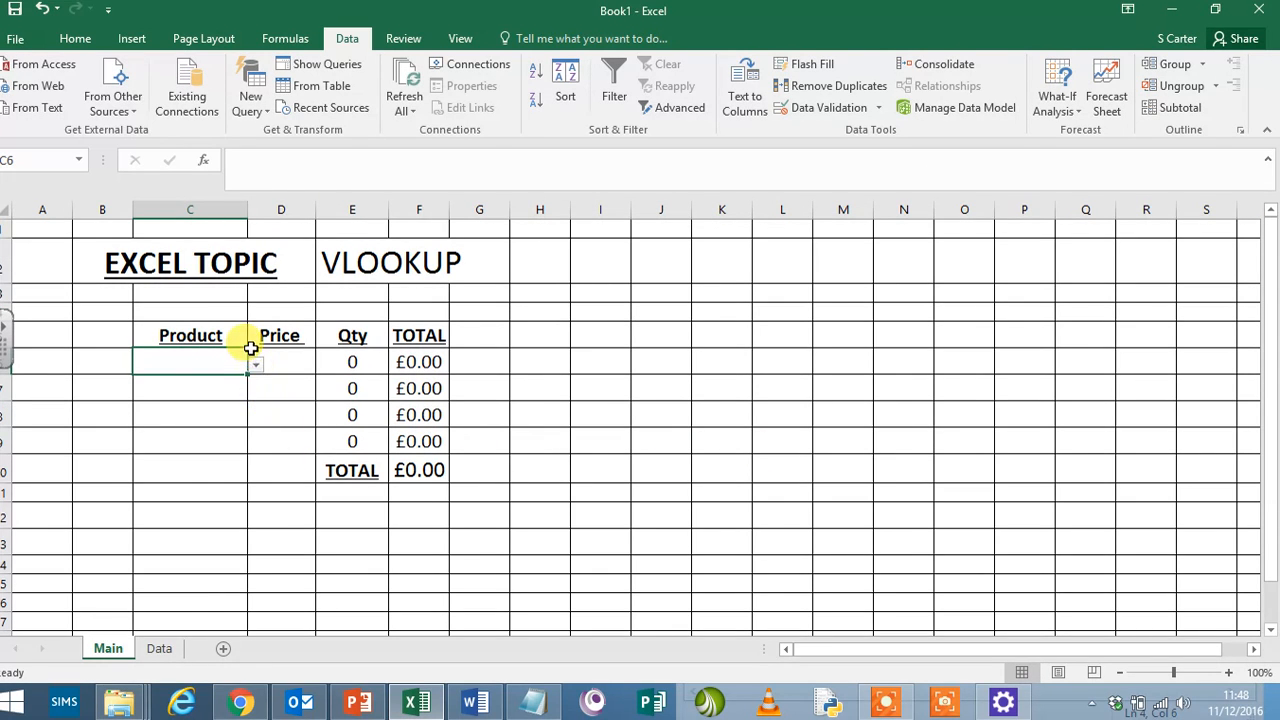
{"action": "left_click", "coordinate": [256, 363]}
{"action": "left_click", "coordinate": [256, 364]}
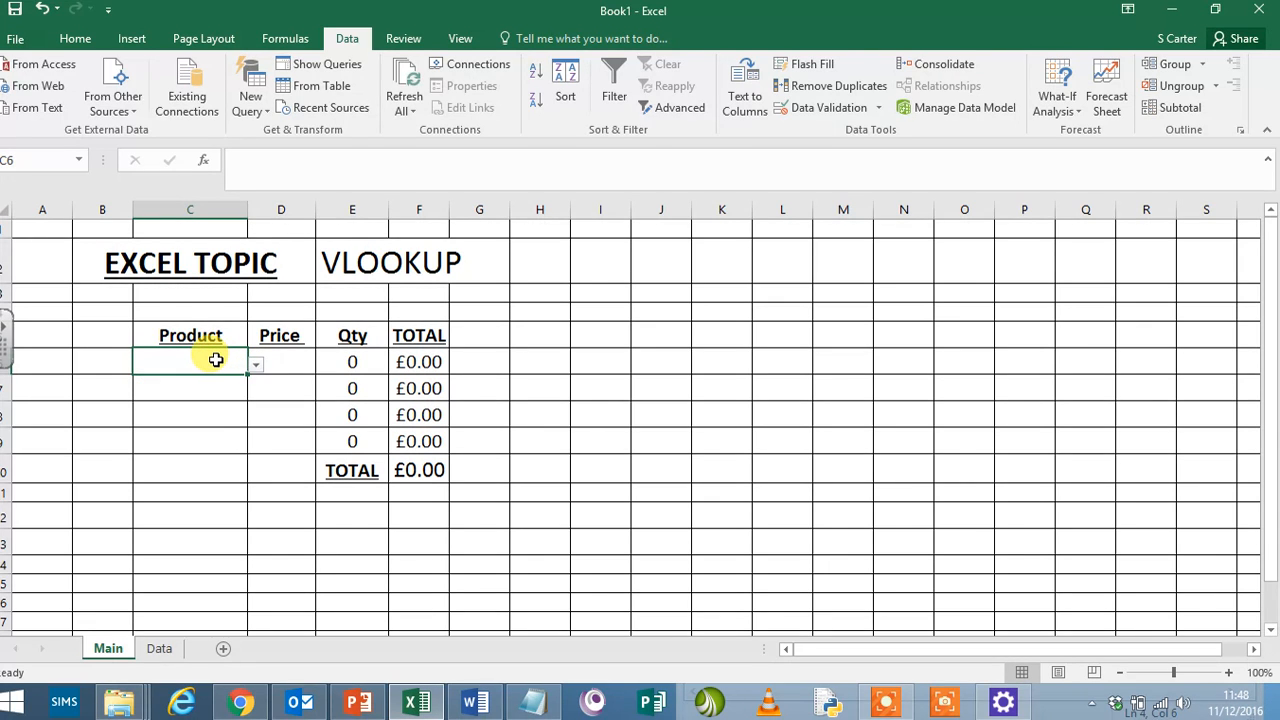
- Copy the validated cell C6 into the Product cells C7 to C9 so they have the same drop-down list
{"action": "right_click", "coordinate": [215, 360]}
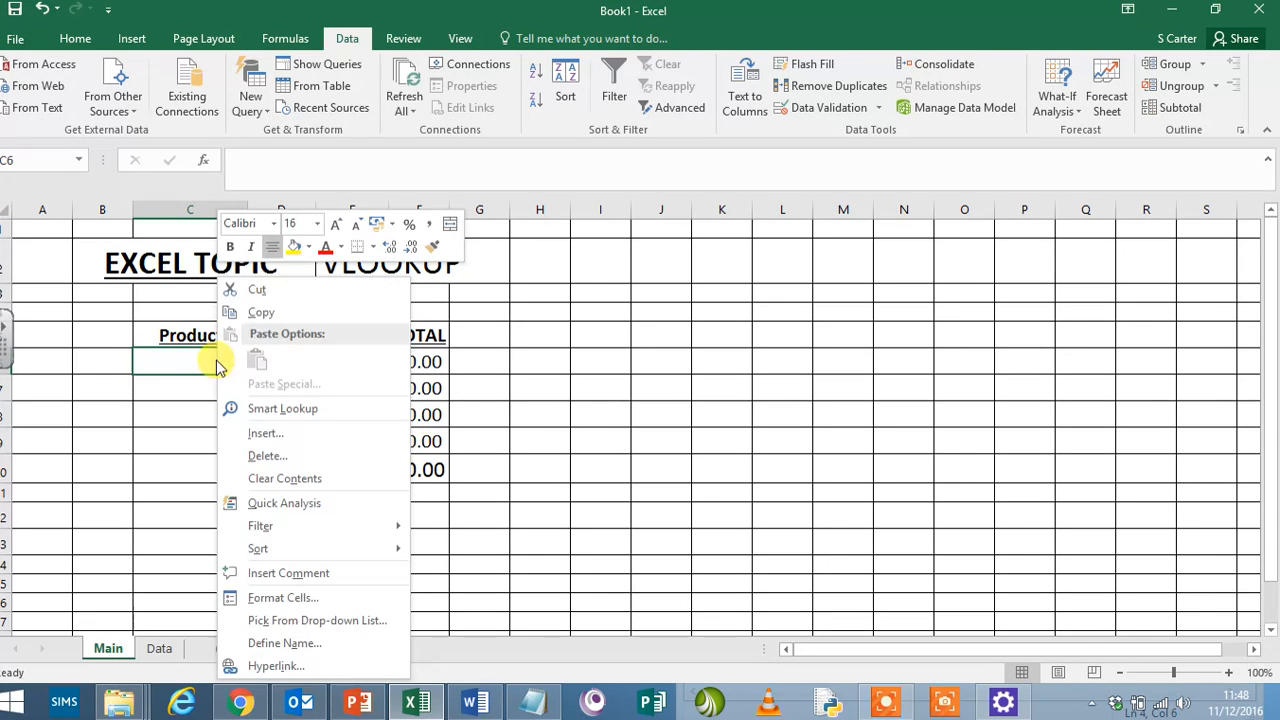
{"action": "left_click", "coordinate": [263, 312]}
{"action": "left_click_drag", "start_coordinate": [206, 380], "coordinate": [207, 452]}
{"action": "right_click", "coordinate": [207, 453]}
{"action": "left_click", "coordinate": [276, 127]}
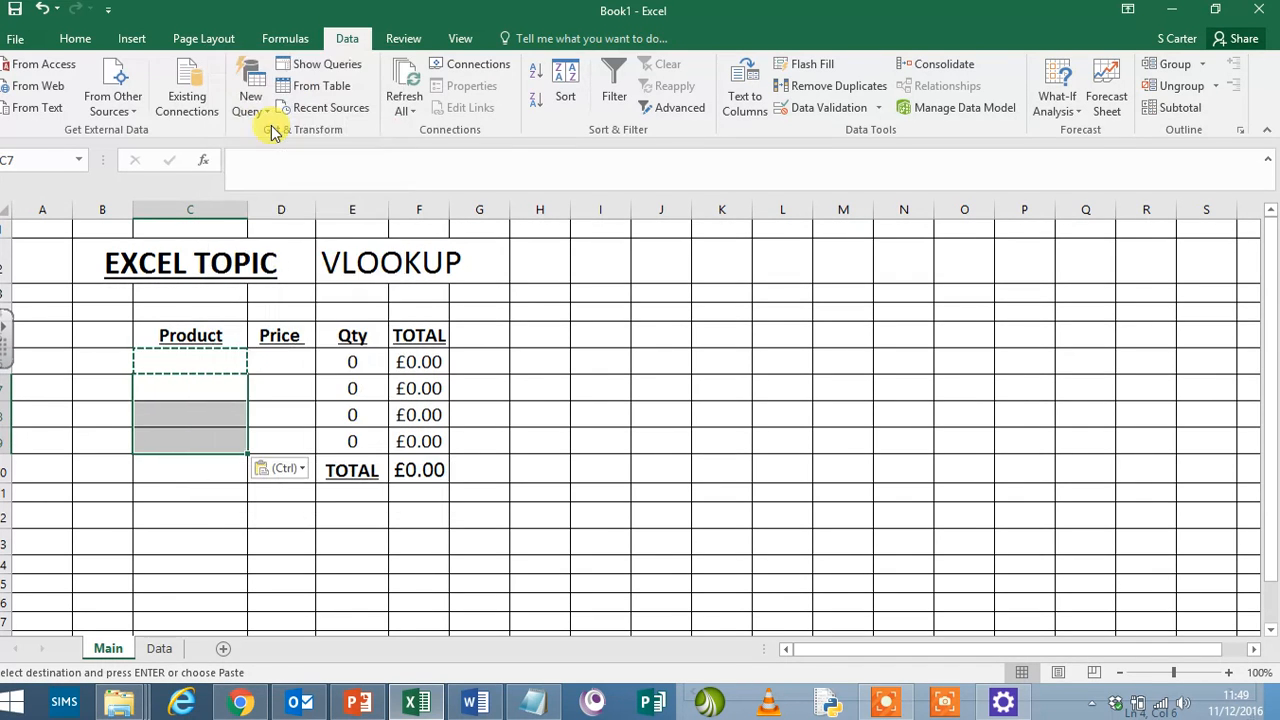
{"action": "left_click", "coordinate": [220, 394]}
{"action": "left_click", "coordinate": [228, 407]}
{"action": "key", "text": "Escape"}
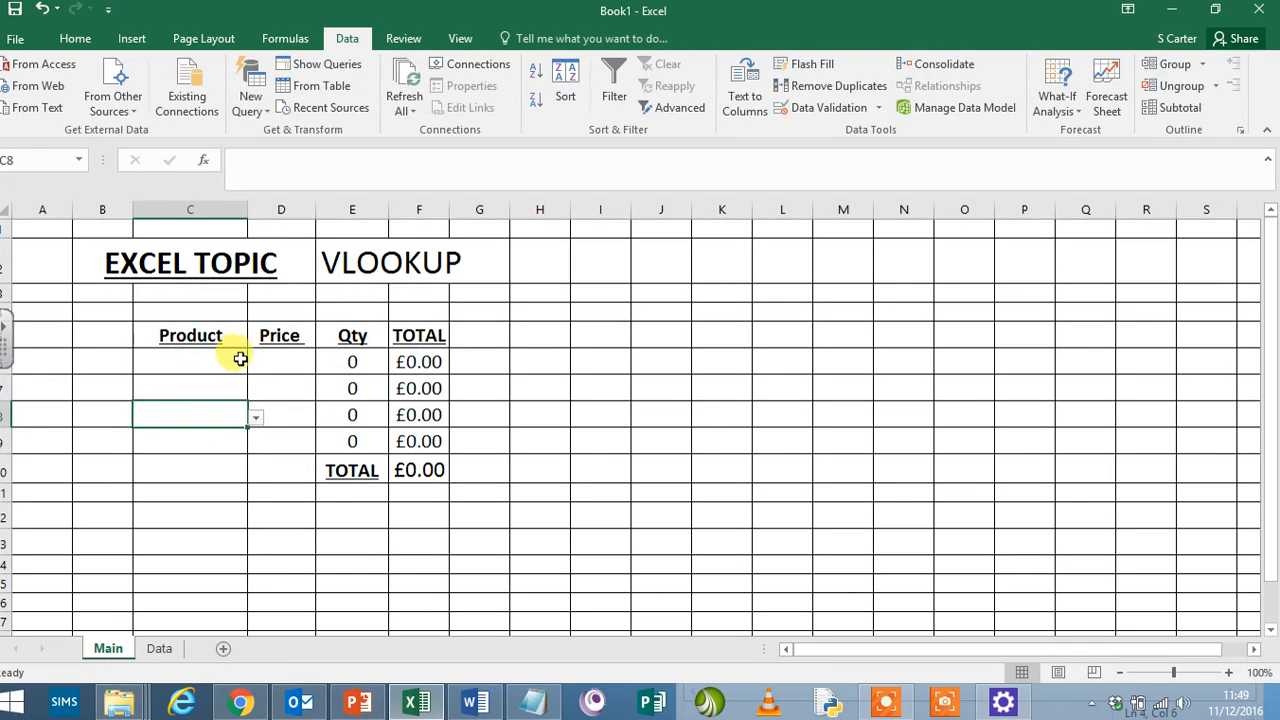
- Choose Apple as the product in C6 and Orange in C7 from their drop-down lists
{"action": "left_click", "coordinate": [240, 362]}
{"action": "left_click", "coordinate": [232, 385]}
{"action": "left_click", "coordinate": [245, 382]}
{"action": "left_click", "coordinate": [256, 391]}
{"action": "left_click", "coordinate": [214, 422]}
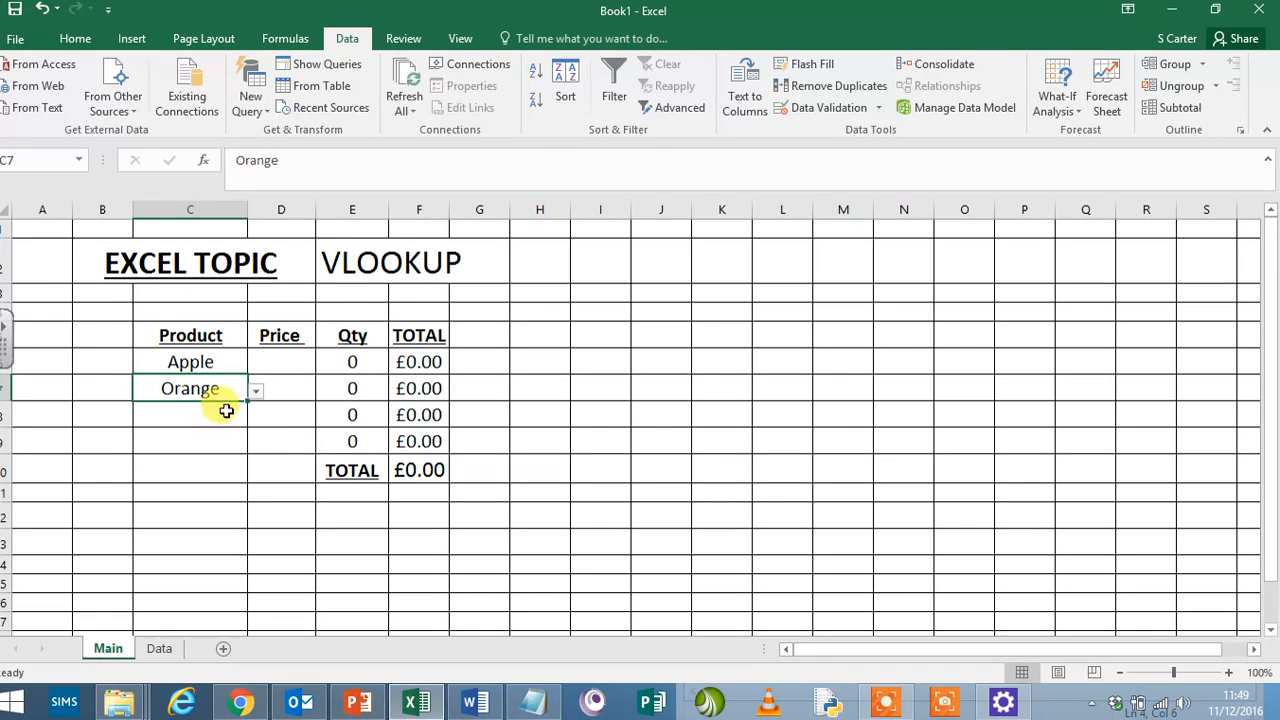
- Change the product in C6 to Grapes and the one in C7 to Pear
{"action": "left_click", "coordinate": [217, 365]}
{"action": "left_click", "coordinate": [223, 412]}
{"action": "left_click", "coordinate": [236, 463]}
{"action": "left_click", "coordinate": [228, 416]}
{"action": "left_click", "coordinate": [224, 358]}
{"action": "left_click", "coordinate": [255, 369]}
{"action": "left_click", "coordinate": [212, 419]}
{"action": "left_click", "coordinate": [254, 391]}
{"action": "left_click", "coordinate": [255, 393]}
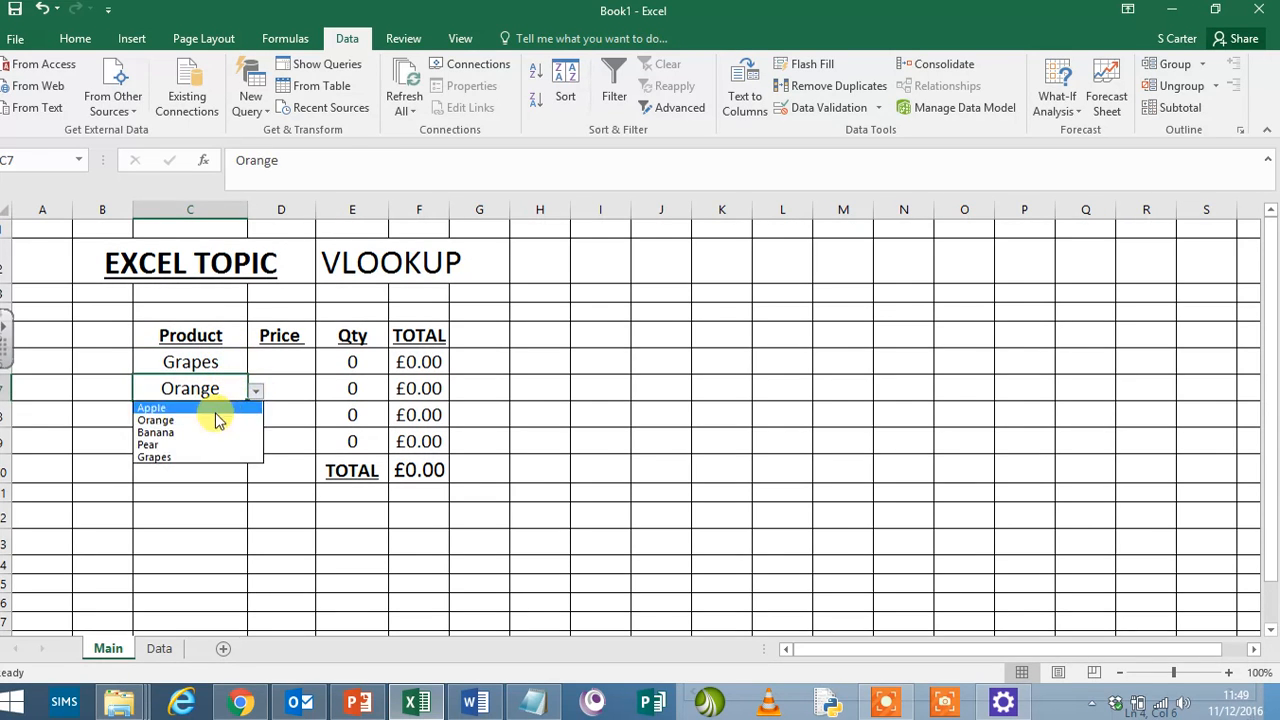
{"action": "left_click", "coordinate": [206, 443]}
- Look over the fruit price table on the Data sheet and return to the Price cell D6 on Main
{"action": "left_click", "coordinate": [232, 362]}
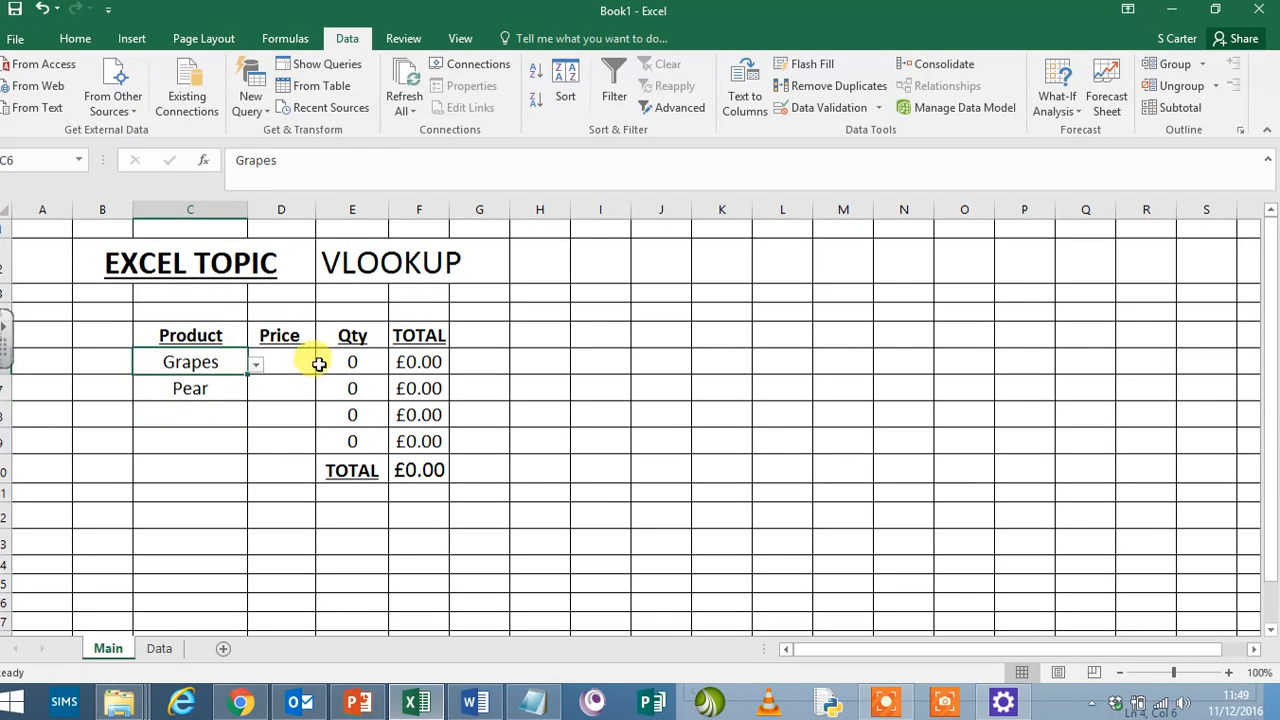
{"action": "left_click", "coordinate": [300, 362]}
{"action": "left_click", "coordinate": [185, 365]}
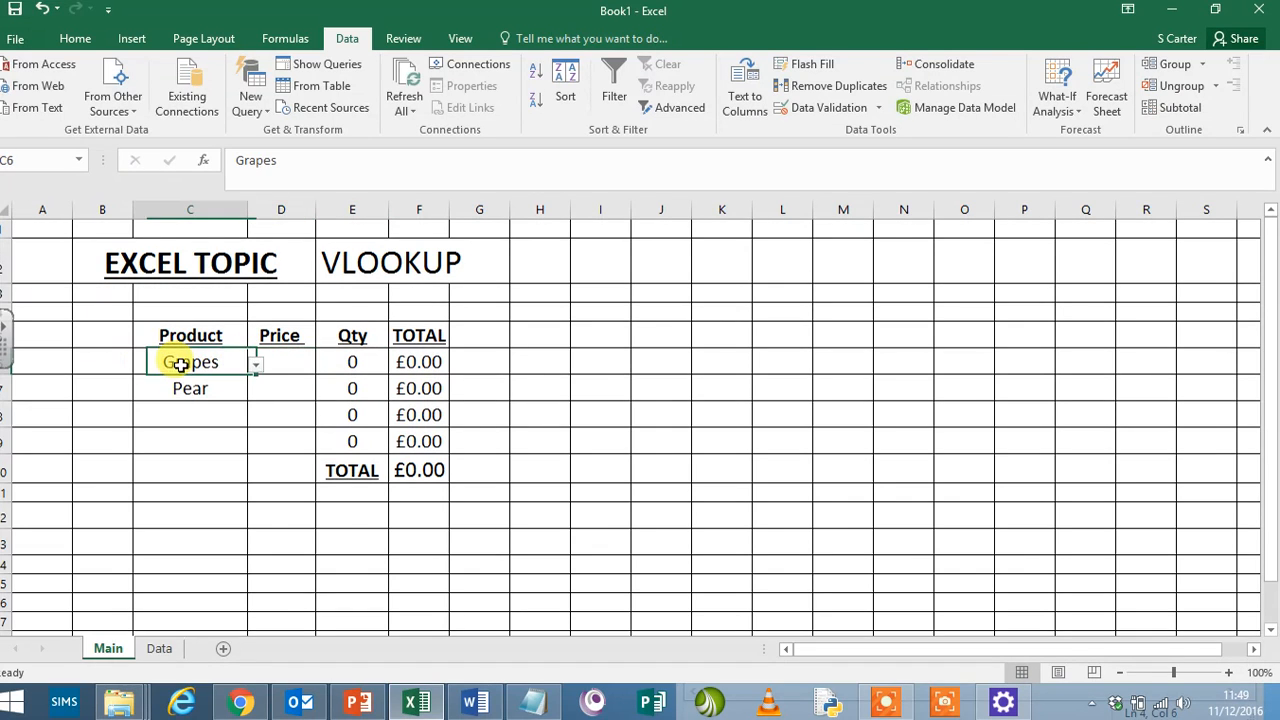
{"action": "left_click", "coordinate": [278, 361]}
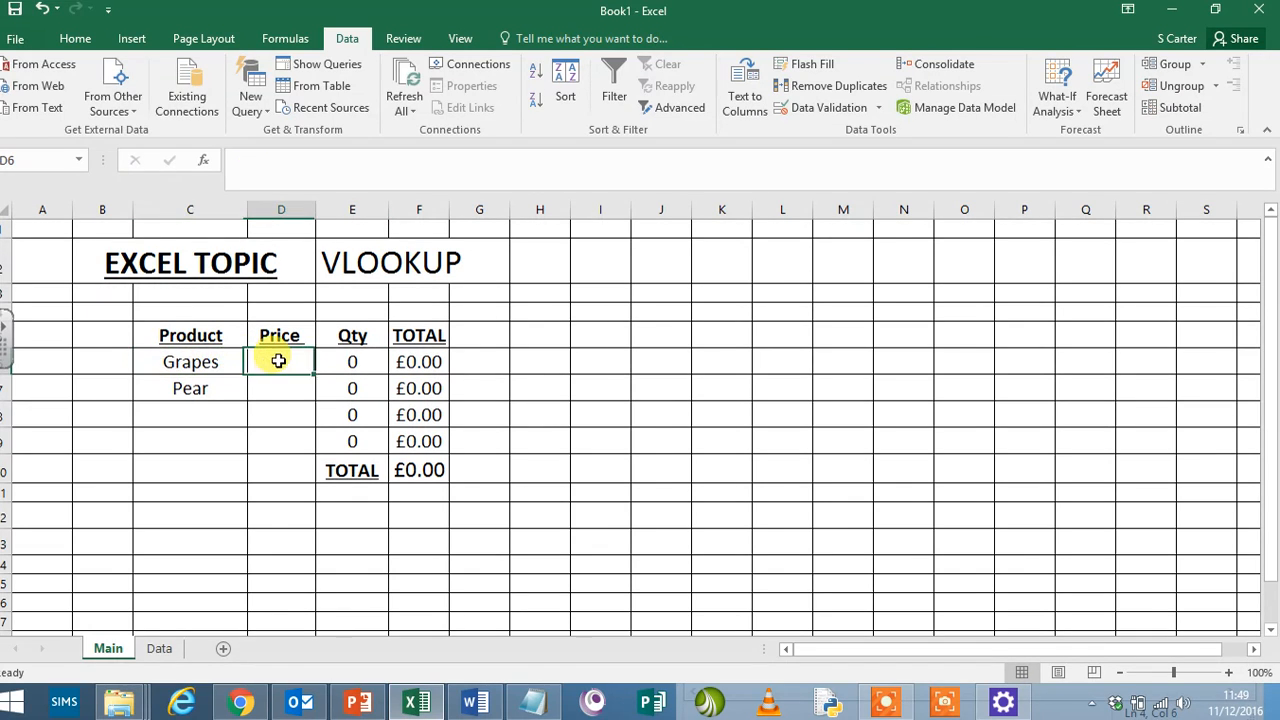
{"action": "left_click", "coordinate": [159, 648]}
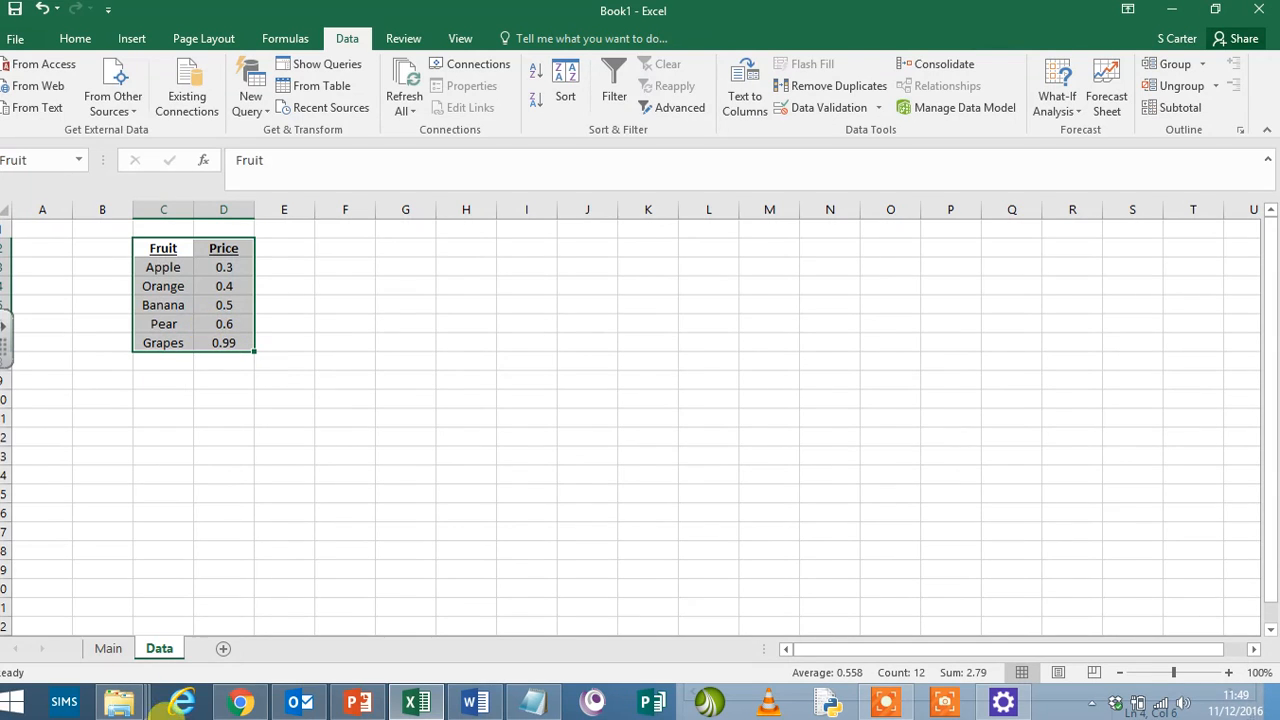
{"action": "left_click", "coordinate": [108, 648]}
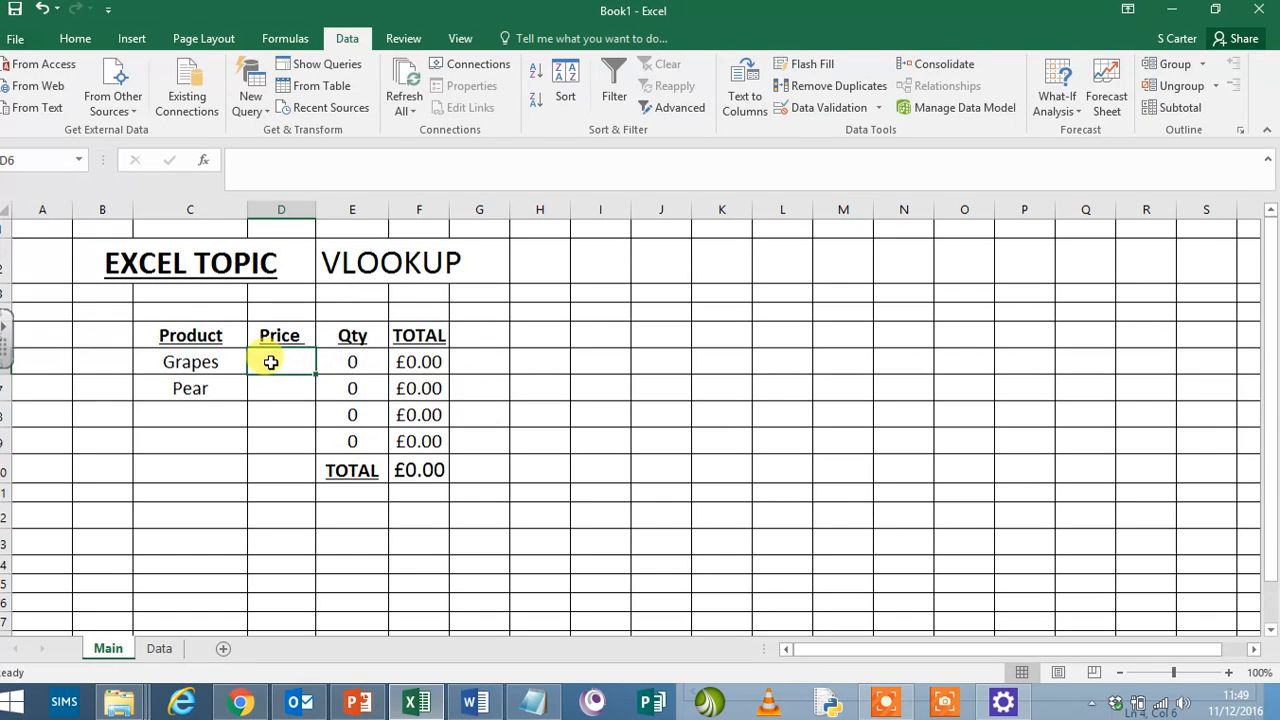
{"action": "type", "text": "=vl"}
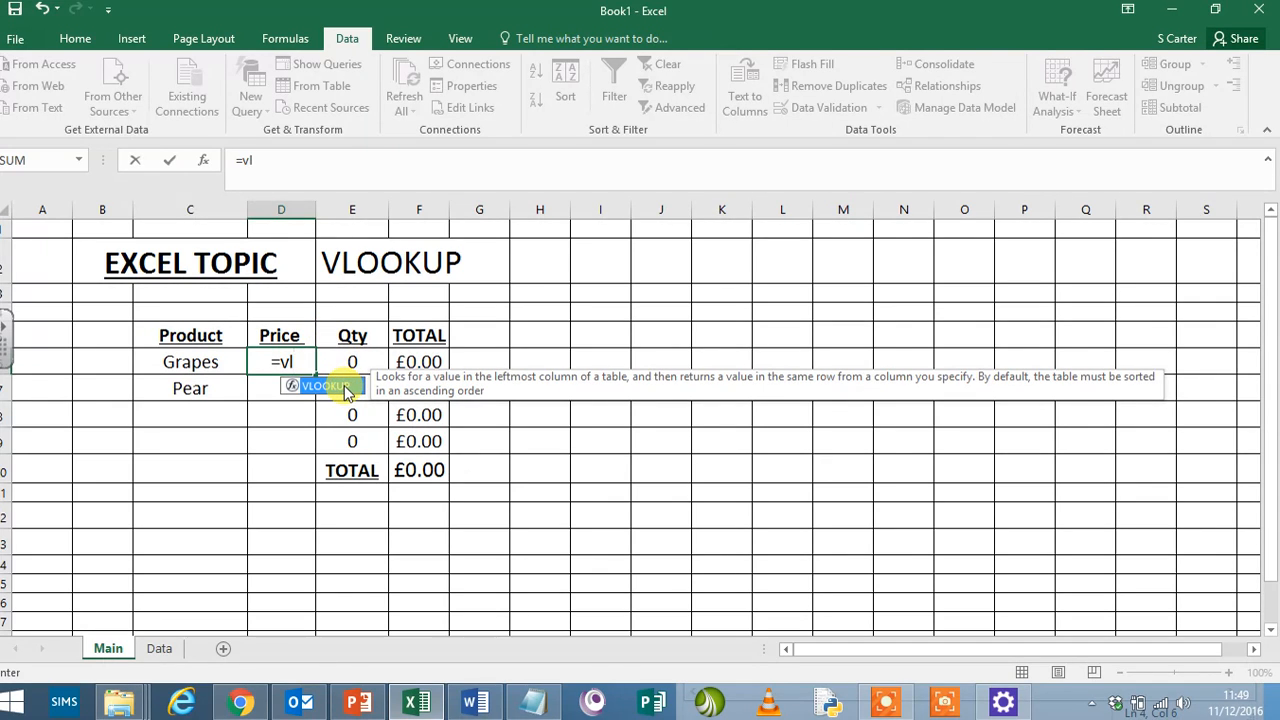
{"action": "double_click", "coordinate": [347, 389]}
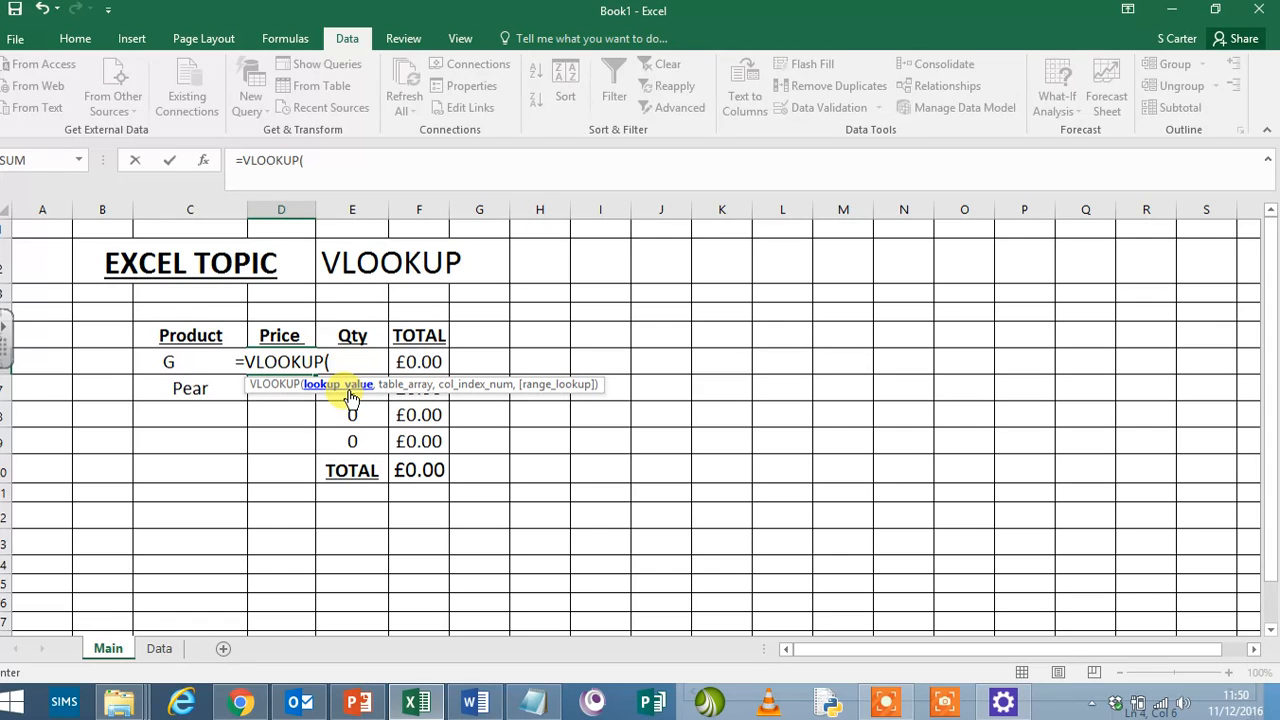
{"action": "left_click", "coordinate": [187, 369]}
{"action": "type", "text": "="}
{"action": "left_click", "coordinate": [168, 362]}
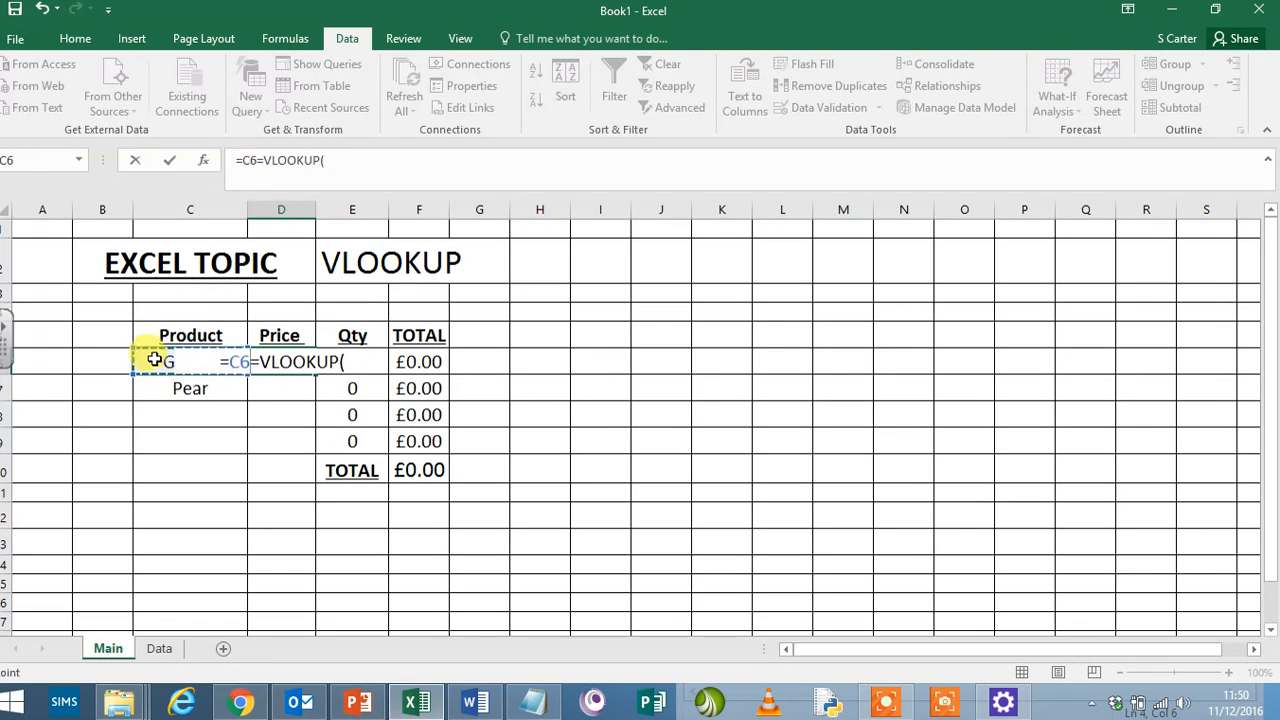
{"action": "left_click", "coordinate": [355, 365]}
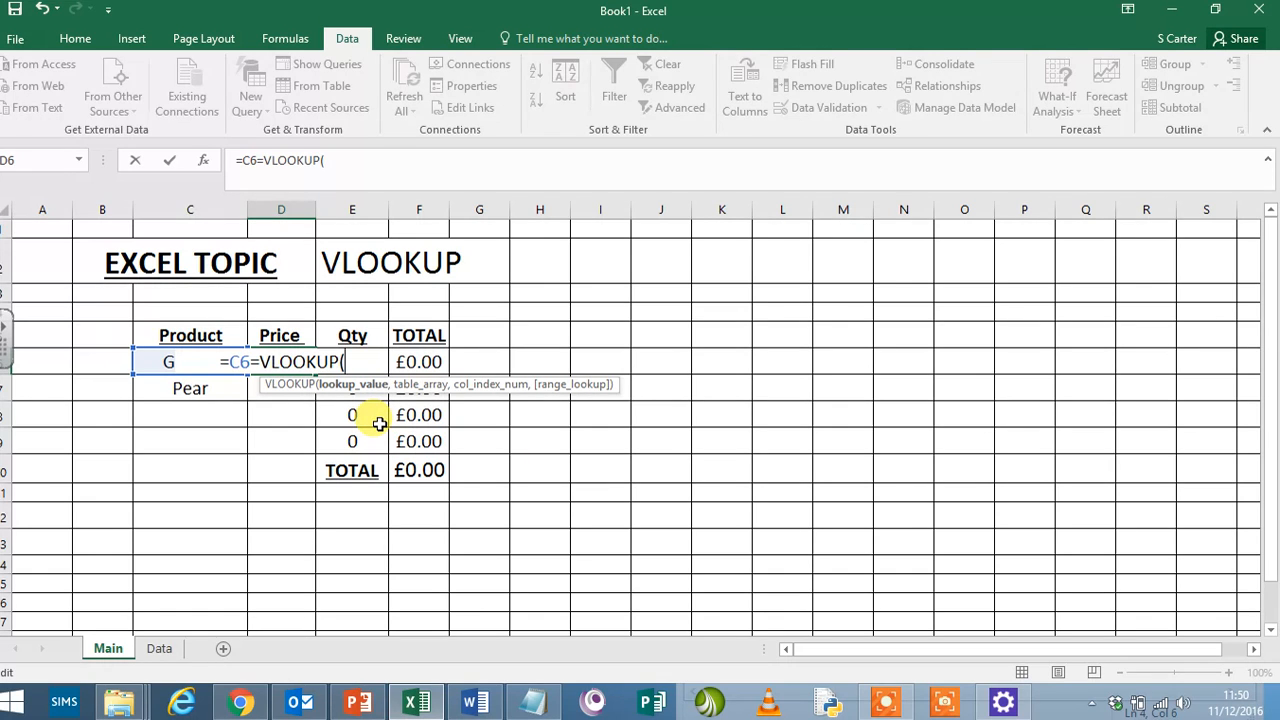
{"action": "key", "text": "BackSpace"}
{"action": "key", "text": "BackSpace"}
{"action": "key", "text": "BackSpace"}
{"action": "key", "text": "BackSpace"}
{"action": "key", "text": "BackSpace"}
{"action": "key", "text": "BackSpace"}
{"action": "key", "text": "BackSpace"}
{"action": "key", "text": "BackSpace"}
{"action": "key", "text": "BackSpace"}
{"action": "key", "text": "BackSpace"}
{"action": "key", "text": "BackSpace"}
{"action": "key", "text": "BackSpace"}
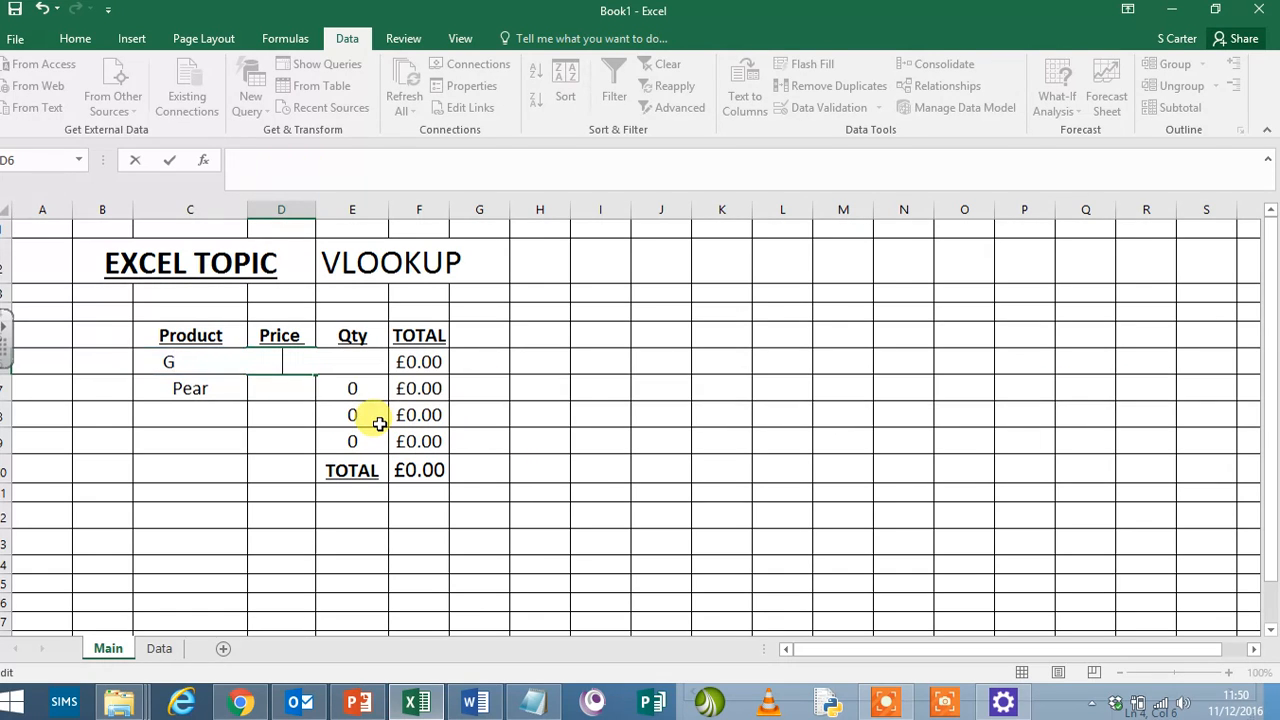
- Start a VLOOKUP formula in D6 with C6 as the lookup value and the named range Fruit as the table array
{"action": "type", "text": "=VLO"}
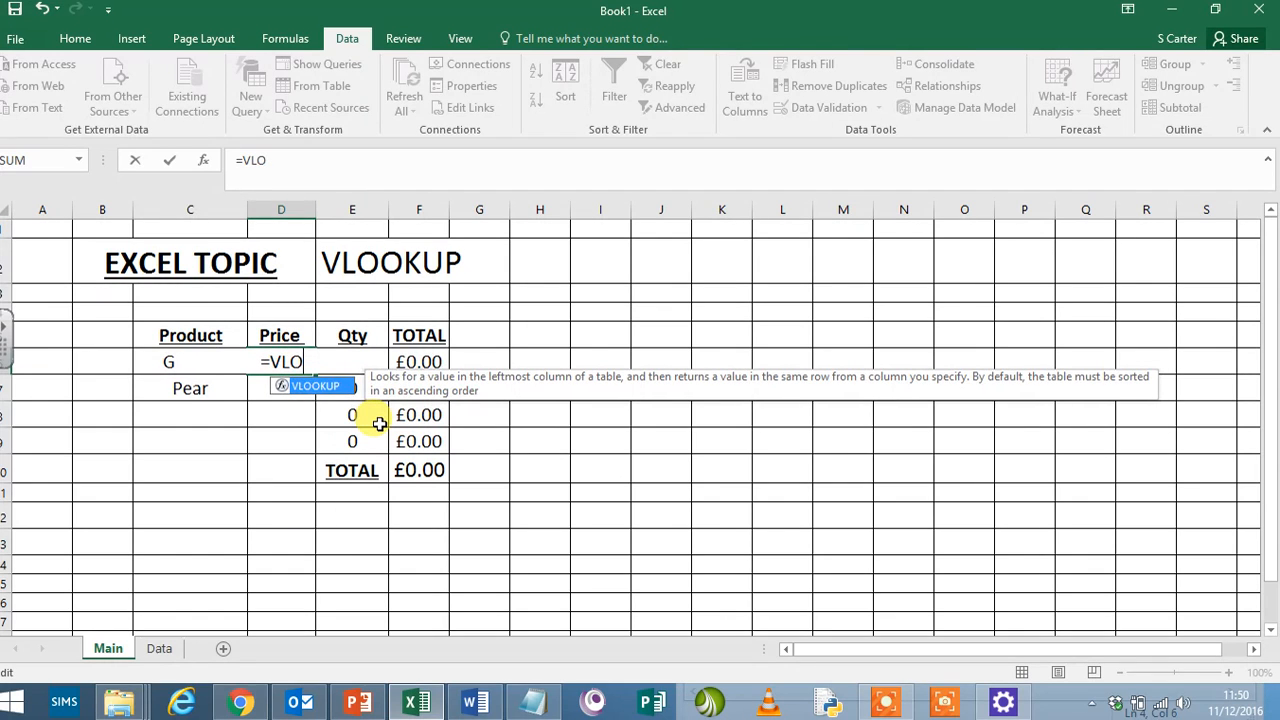
{"action": "double_click", "coordinate": [332, 386]}
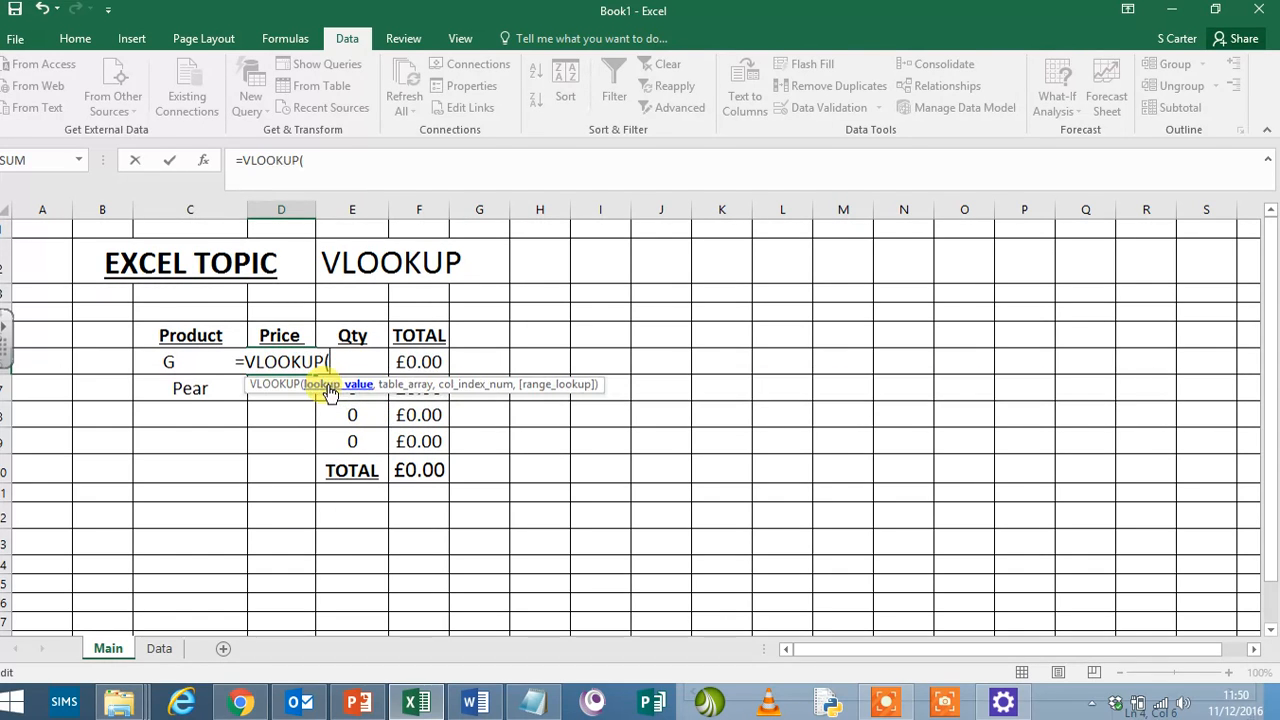
{"action": "type", "text": "C"}
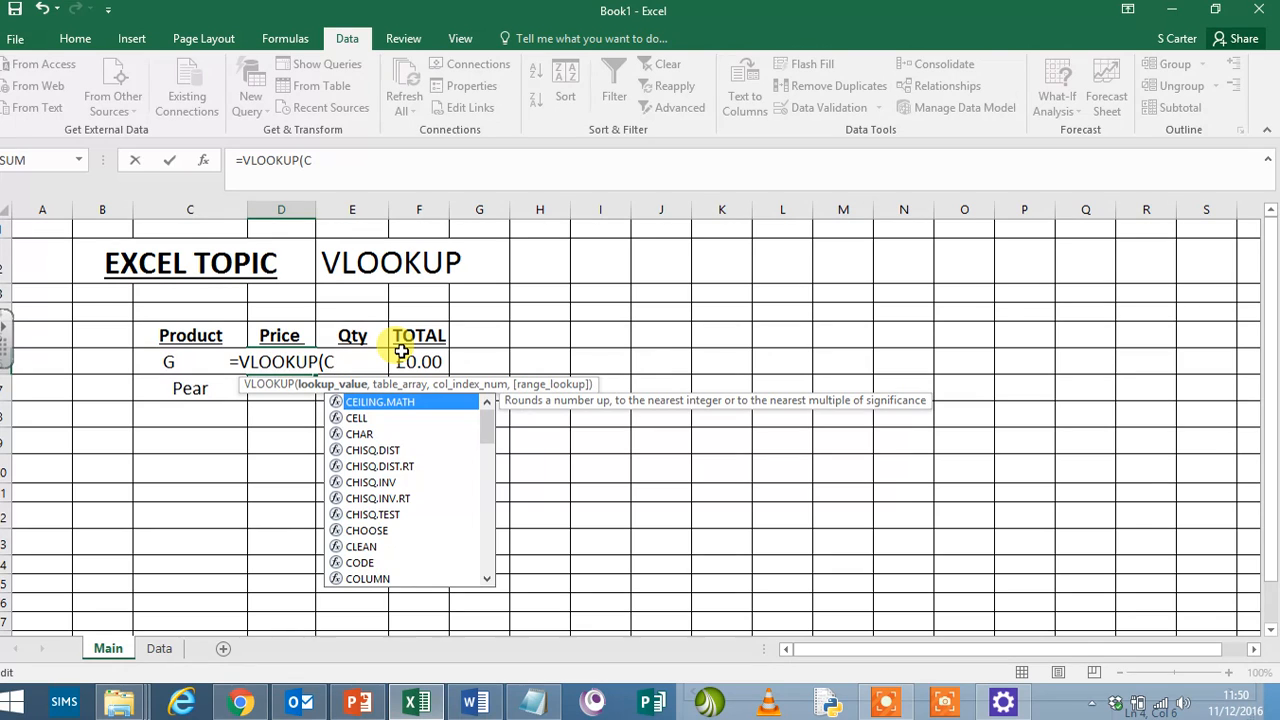
{"action": "type", "text": "6"}
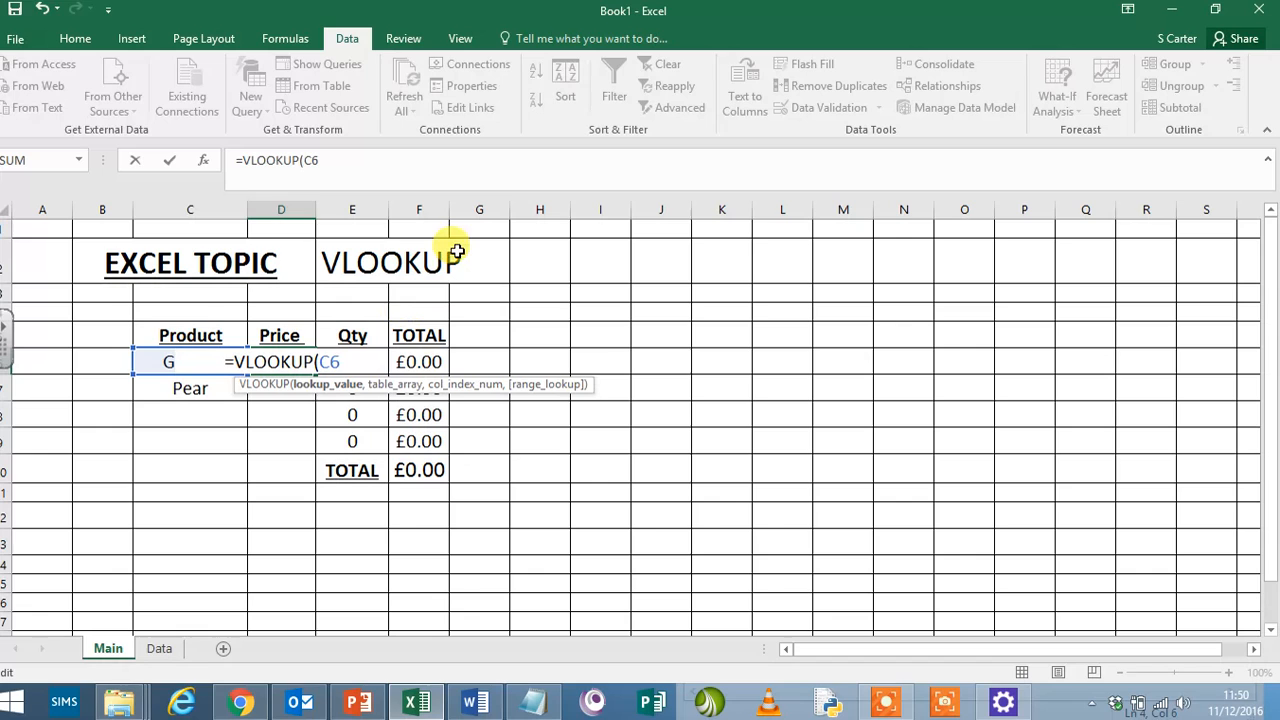
{"action": "type", "text": ","}
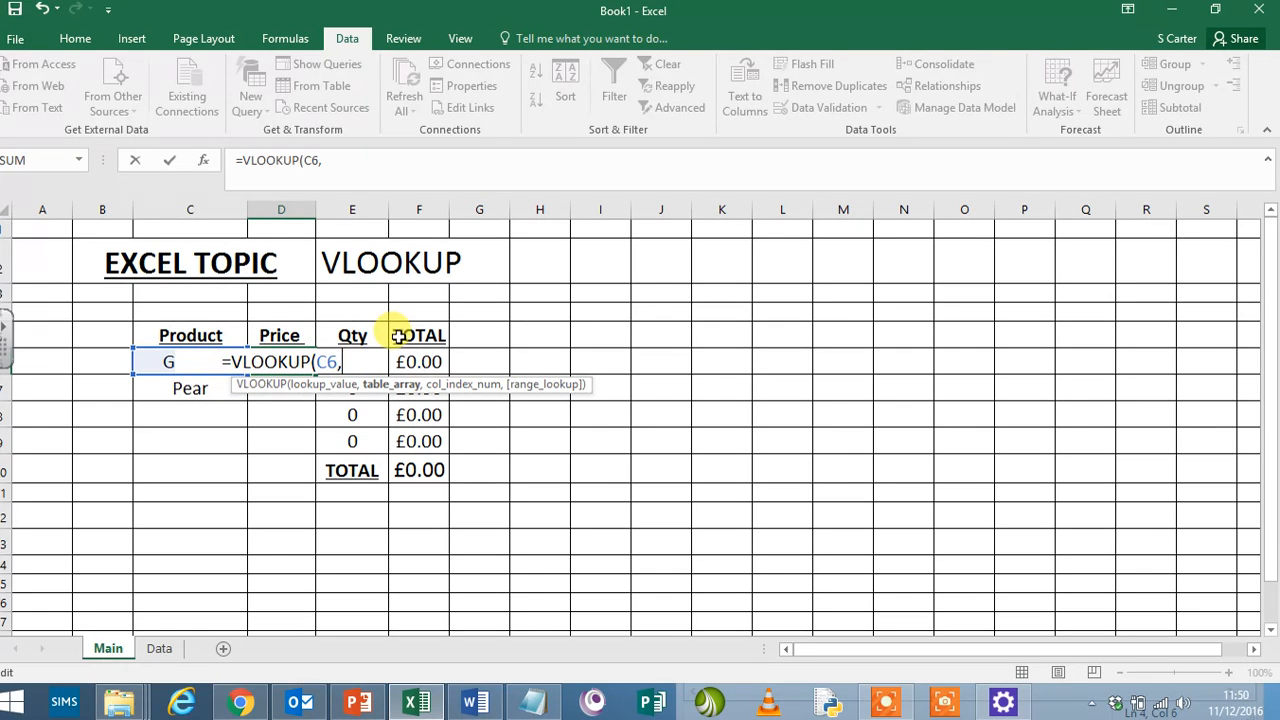
{"action": "type", "text": "Fruit"}
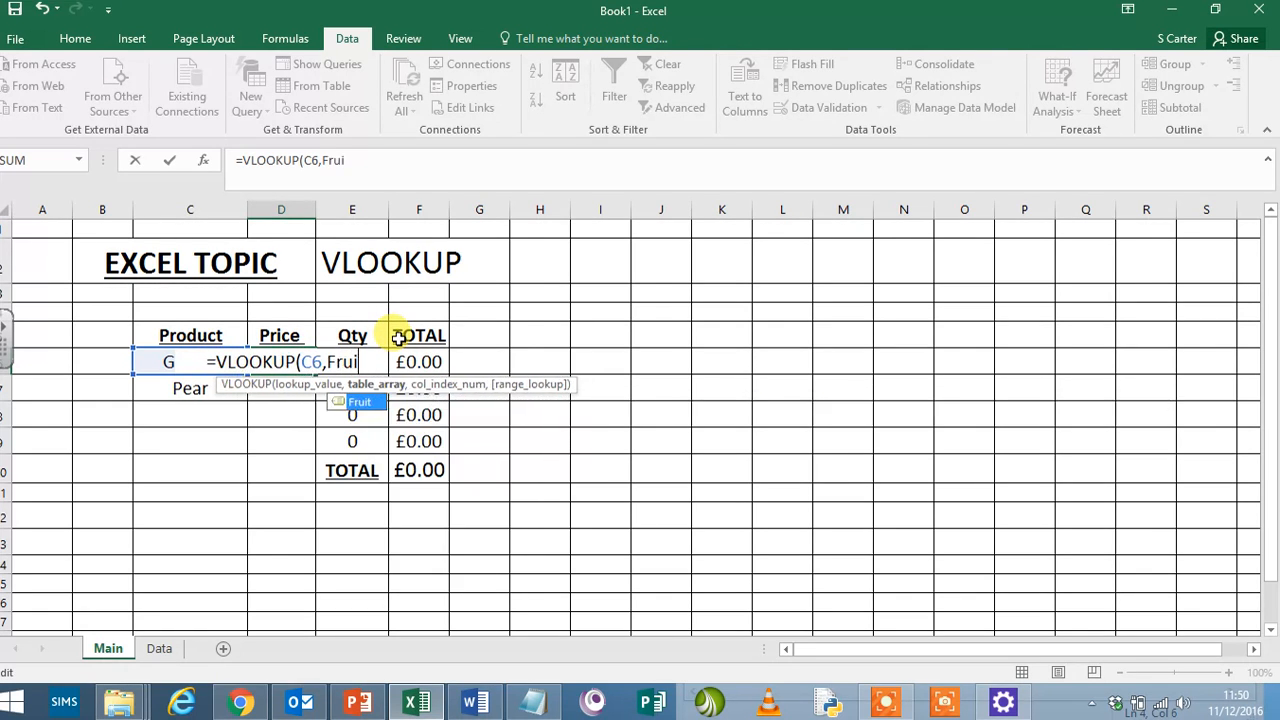
{"action": "double_click", "coordinate": [368, 404]}
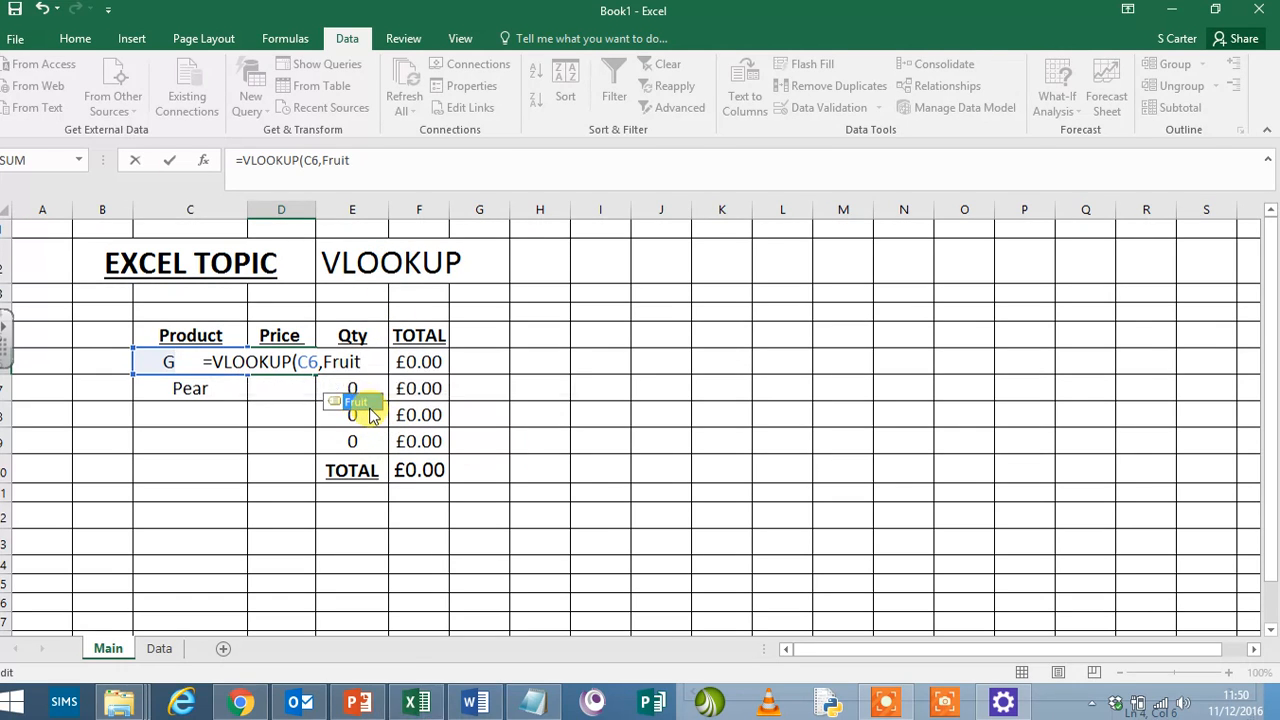
- Complete the D6 formula with column index 2 and FALSE for an exact match, giving =VLOOKUP(C6,Fruit,2,FALSE)
{"action": "type", "text": ","}
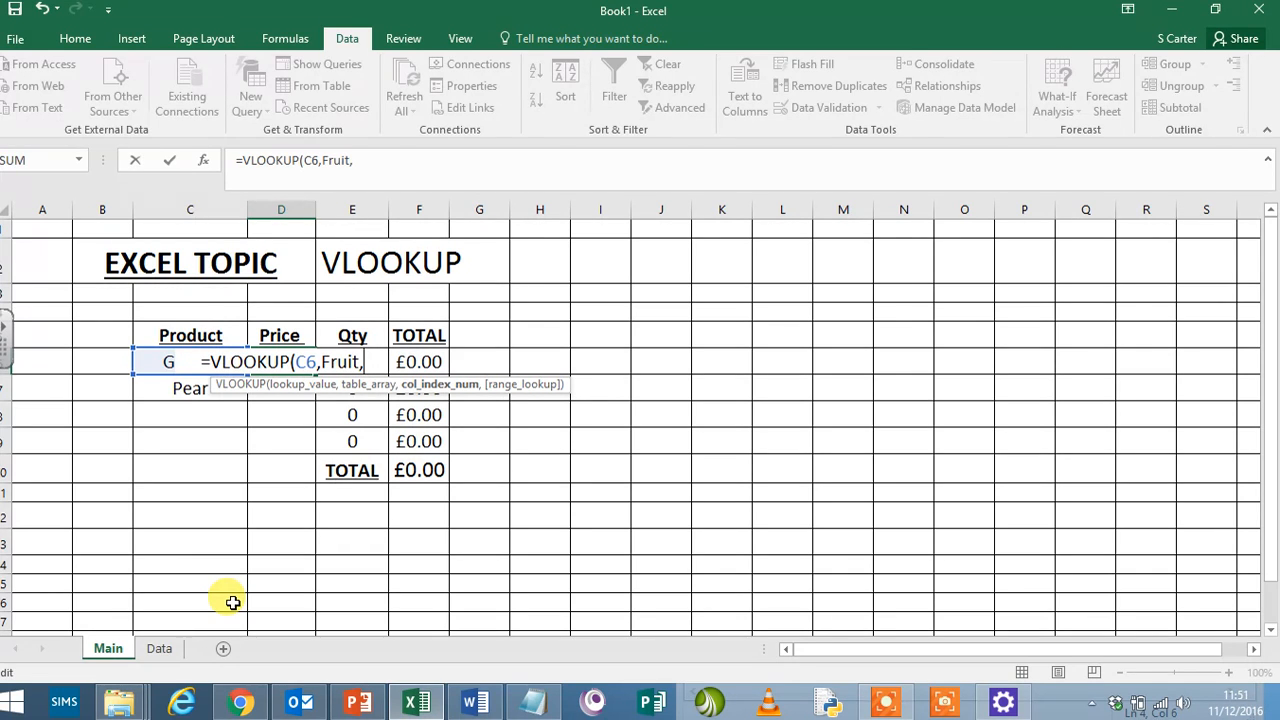
{"action": "type", "text": "2,"}
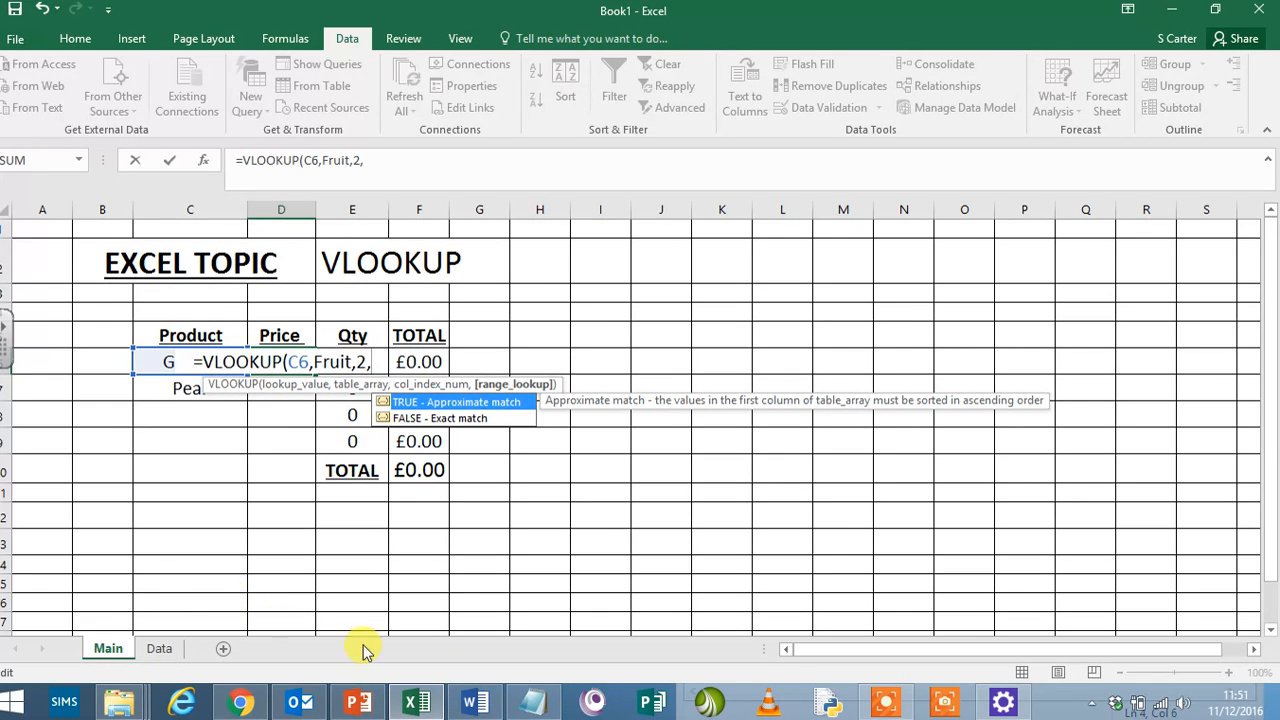
{"action": "double_click", "coordinate": [457, 424]}
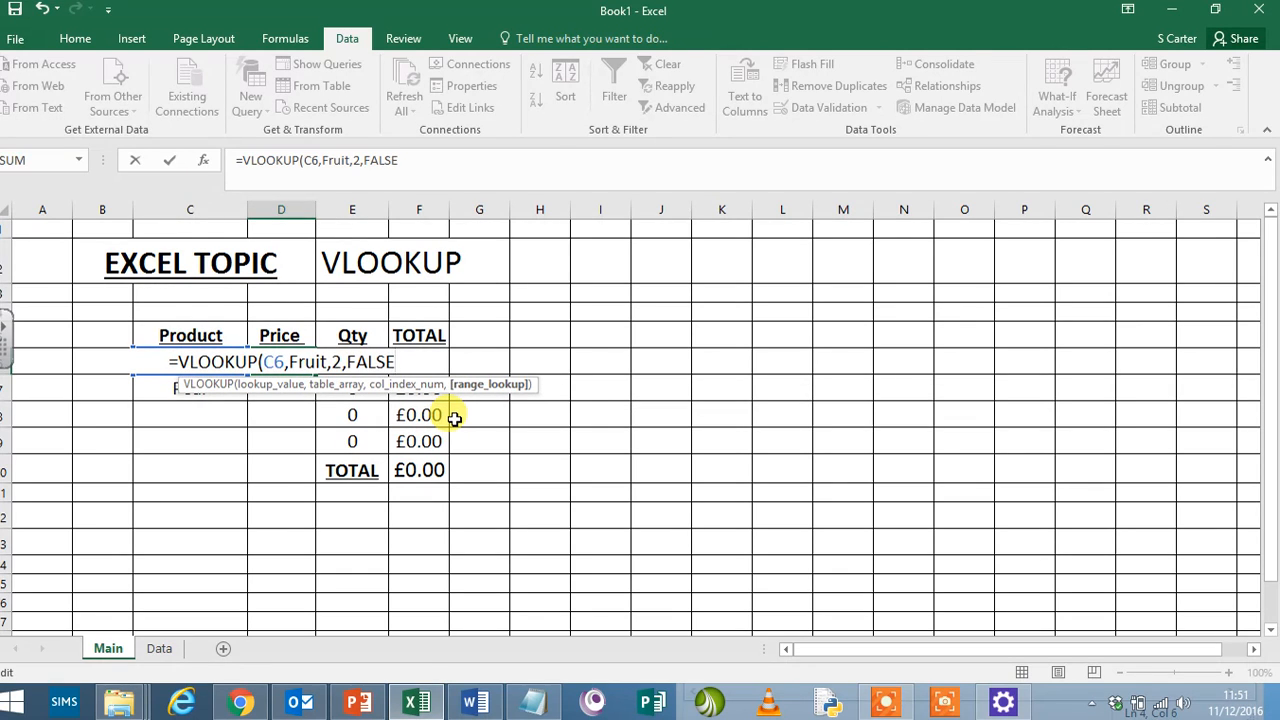
{"action": "type", "text": ")"}
{"action": "key", "text": "Return"}
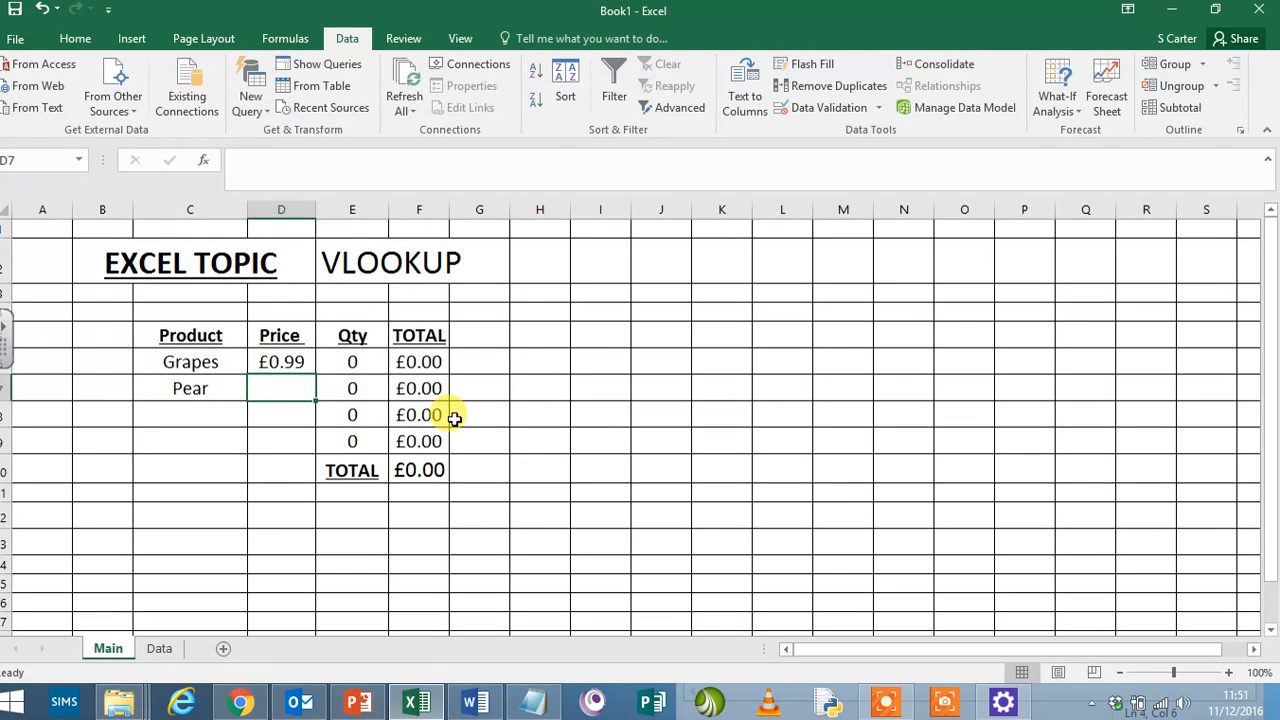
- Set the Grapes price in D7 on the Data sheet to 0.77 and check the looked-up price on Main
{"action": "left_click", "coordinate": [159, 648]}
{"action": "left_click", "coordinate": [224, 342]}
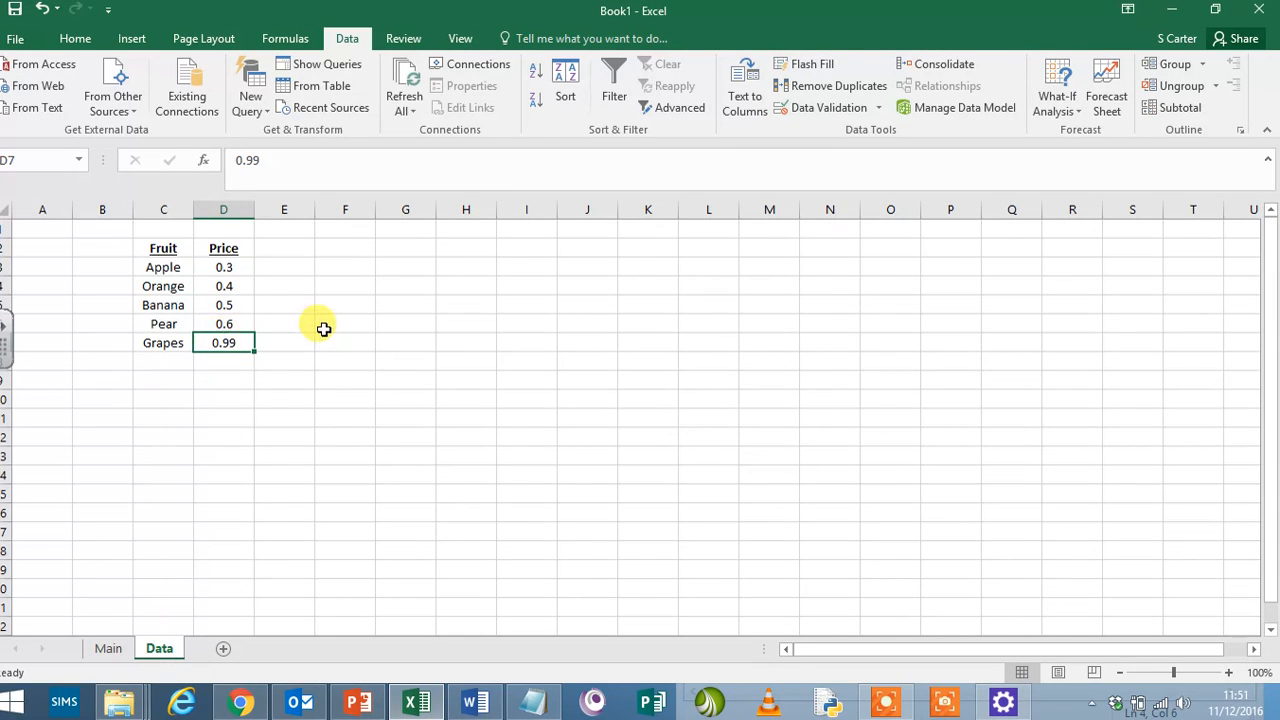
{"action": "type", "text": "77"}
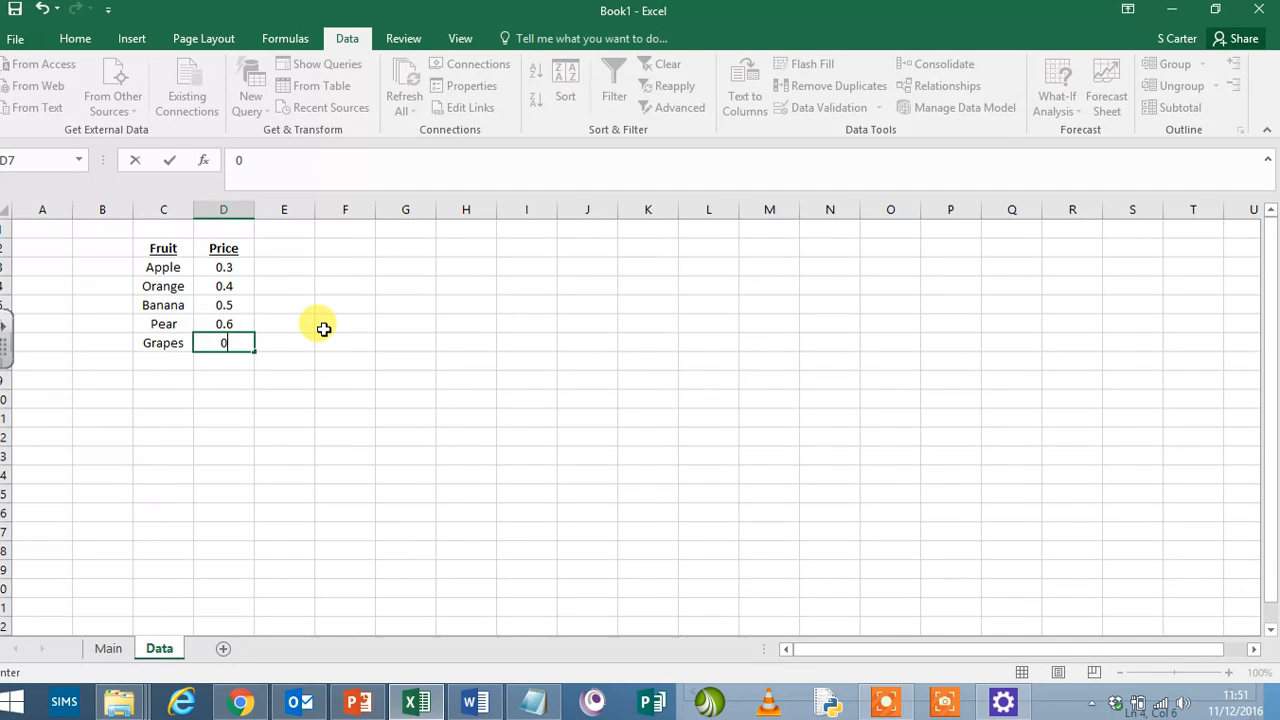
{"action": "key", "text": "Return"}
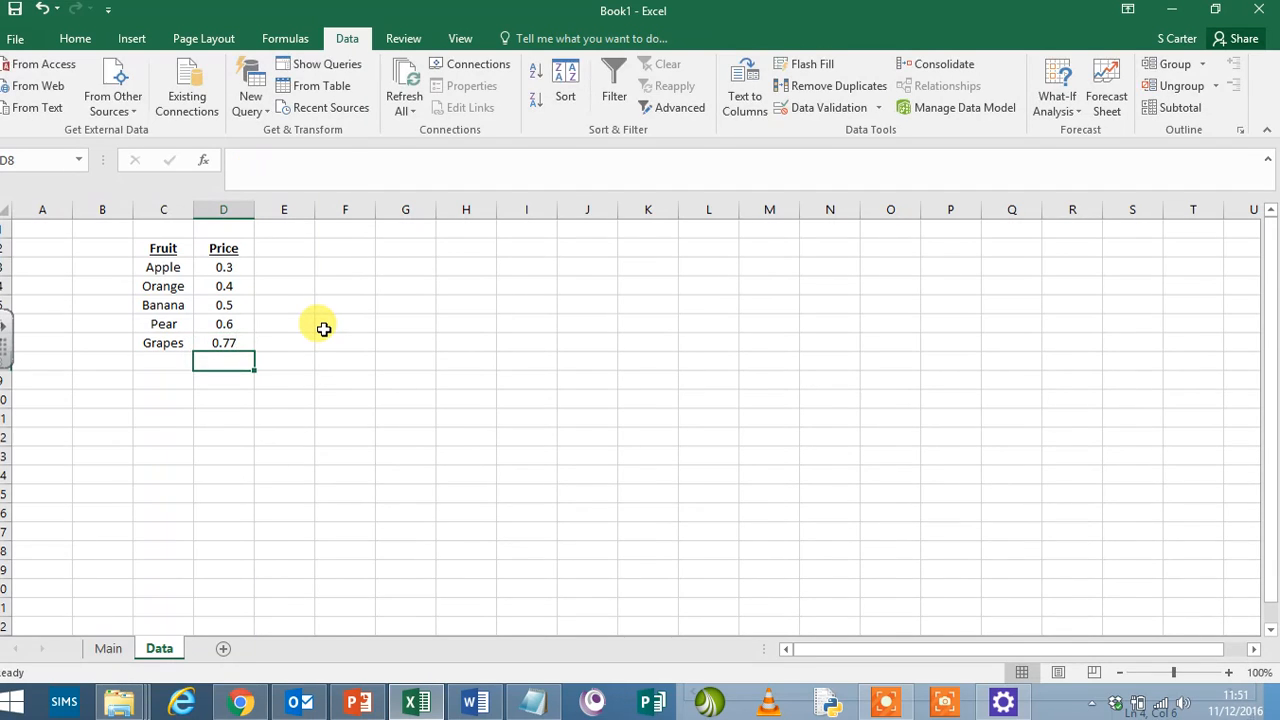
{"action": "left_click", "coordinate": [108, 648]}
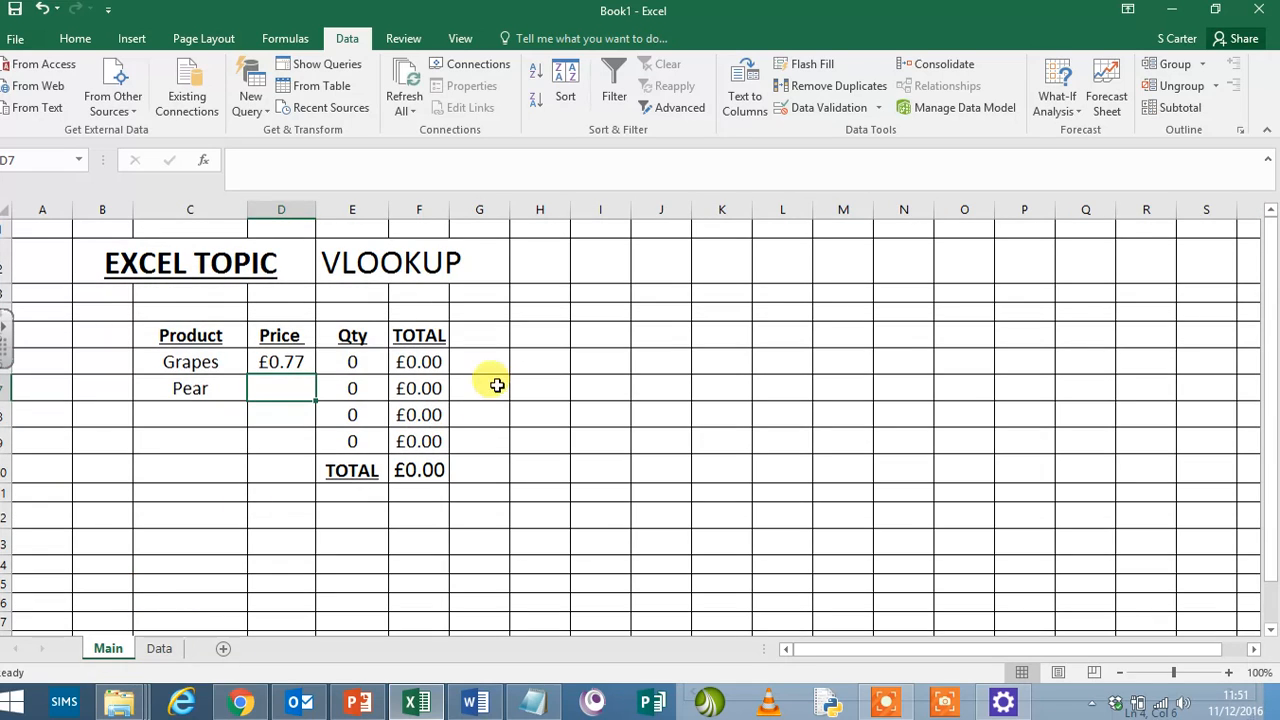
- Test the price lookup by changing the product in C6 to Orange and finally to Apple
{"action": "left_click", "coordinate": [217, 390]}
{"action": "left_click", "coordinate": [270, 388]}
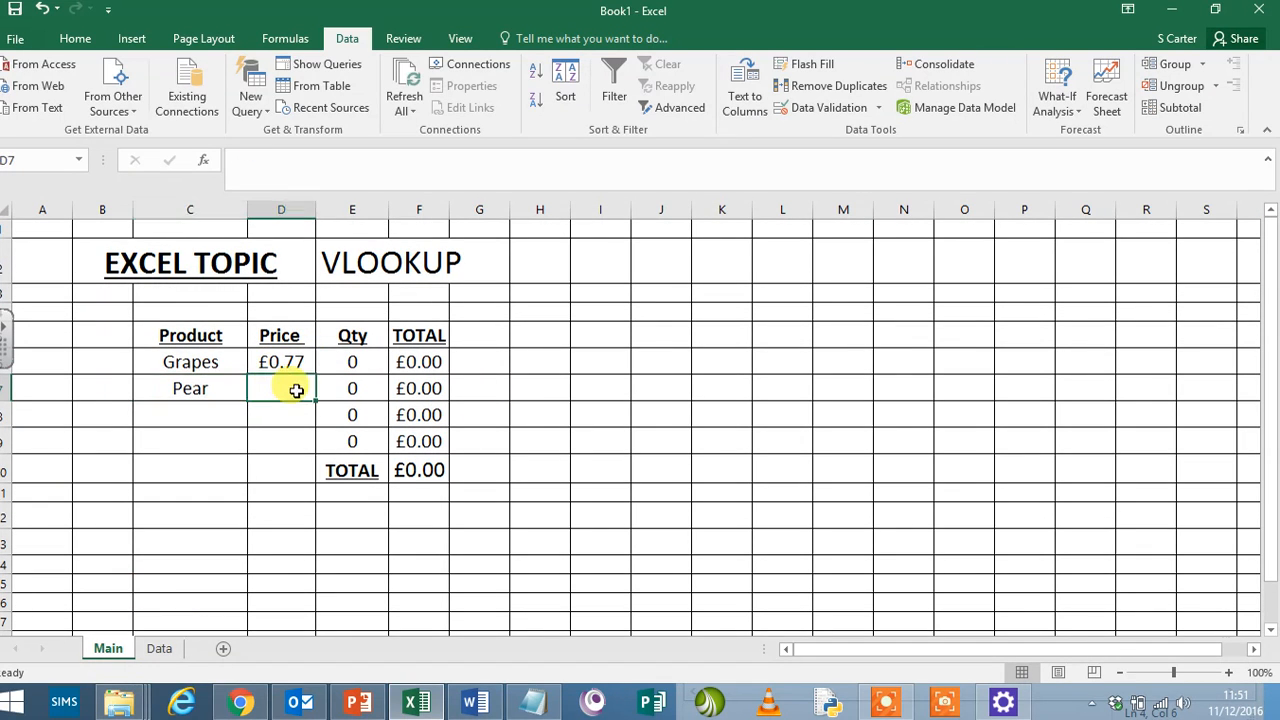
{"action": "left_click", "coordinate": [232, 390]}
{"action": "left_click", "coordinate": [212, 363]}
{"action": "left_click", "coordinate": [256, 364]}
{"action": "left_click", "coordinate": [206, 394]}
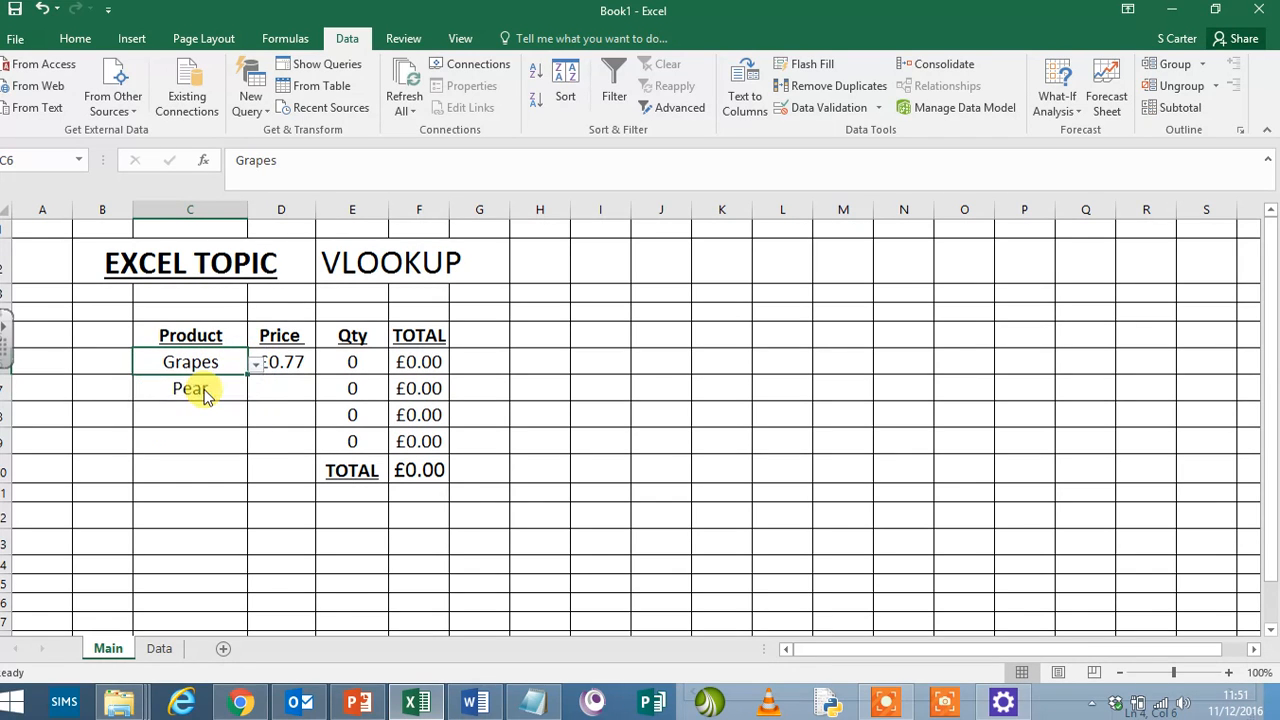
{"action": "left_click", "coordinate": [258, 366]}
{"action": "left_click", "coordinate": [211, 378]}
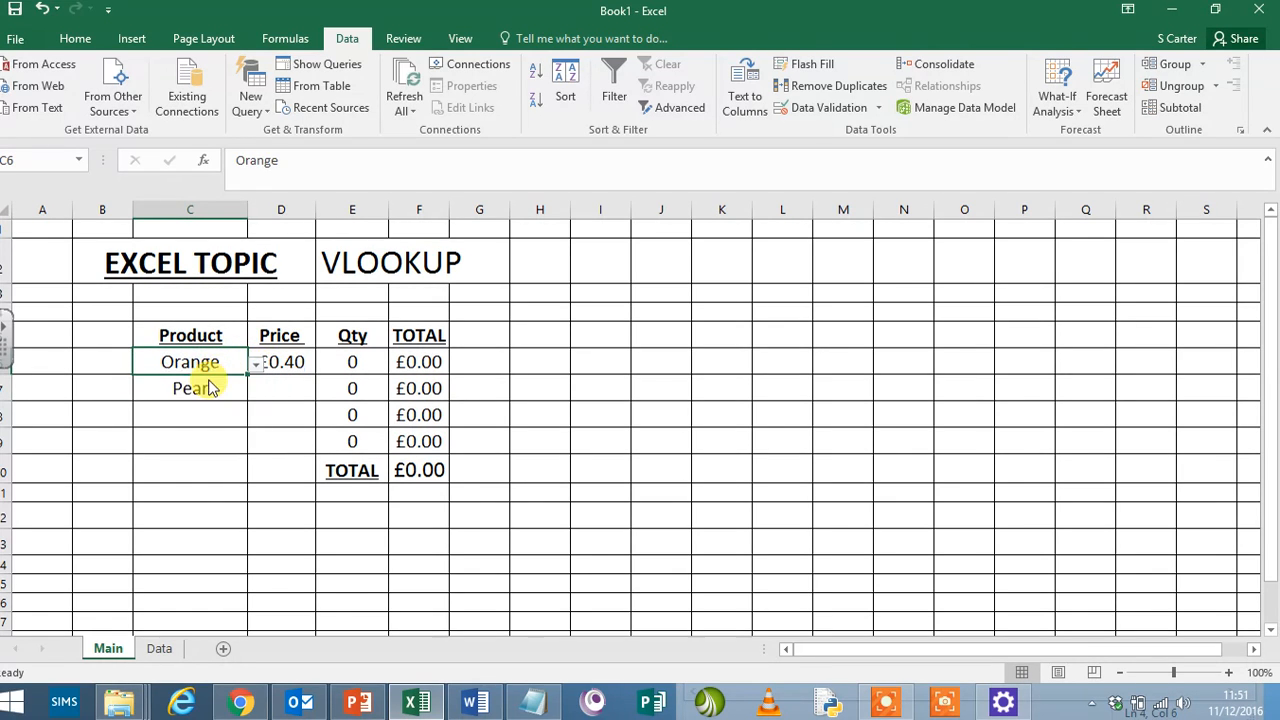
- Check the fruit prices on the Data sheet against the looked-up price in D6 on Main
{"action": "left_click", "coordinate": [159, 648]}
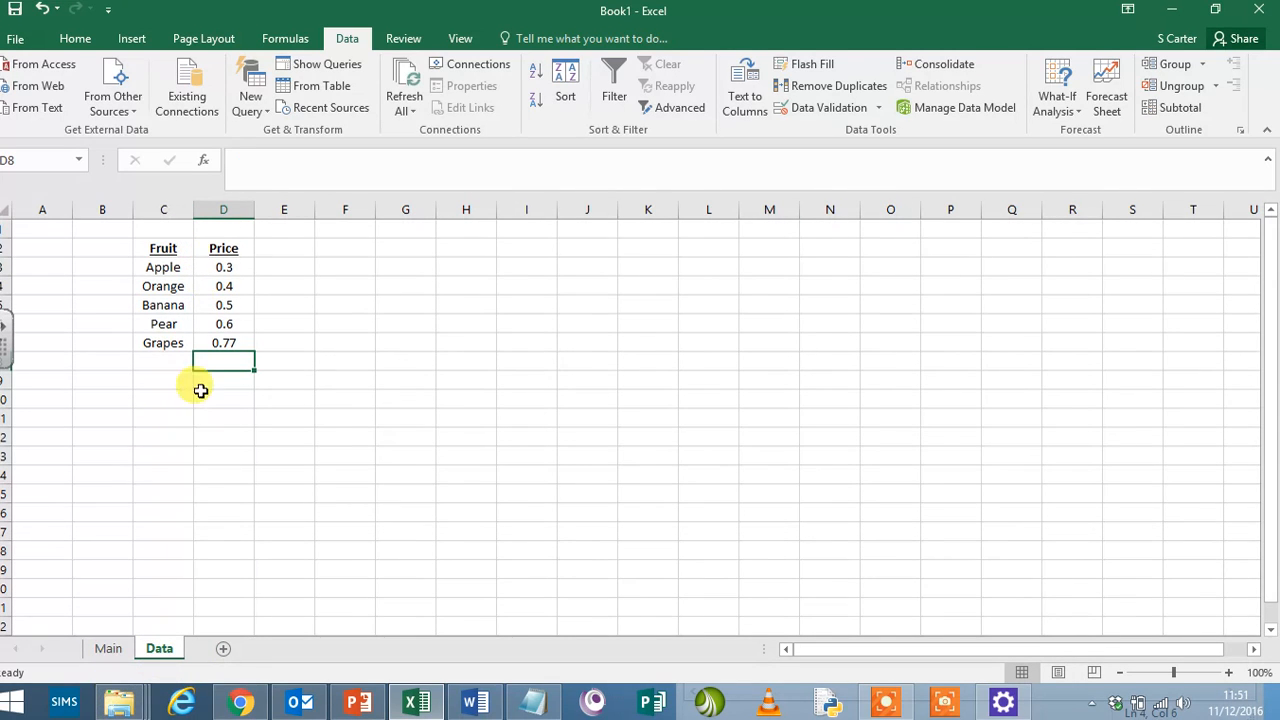
{"action": "left_click", "coordinate": [164, 227]}
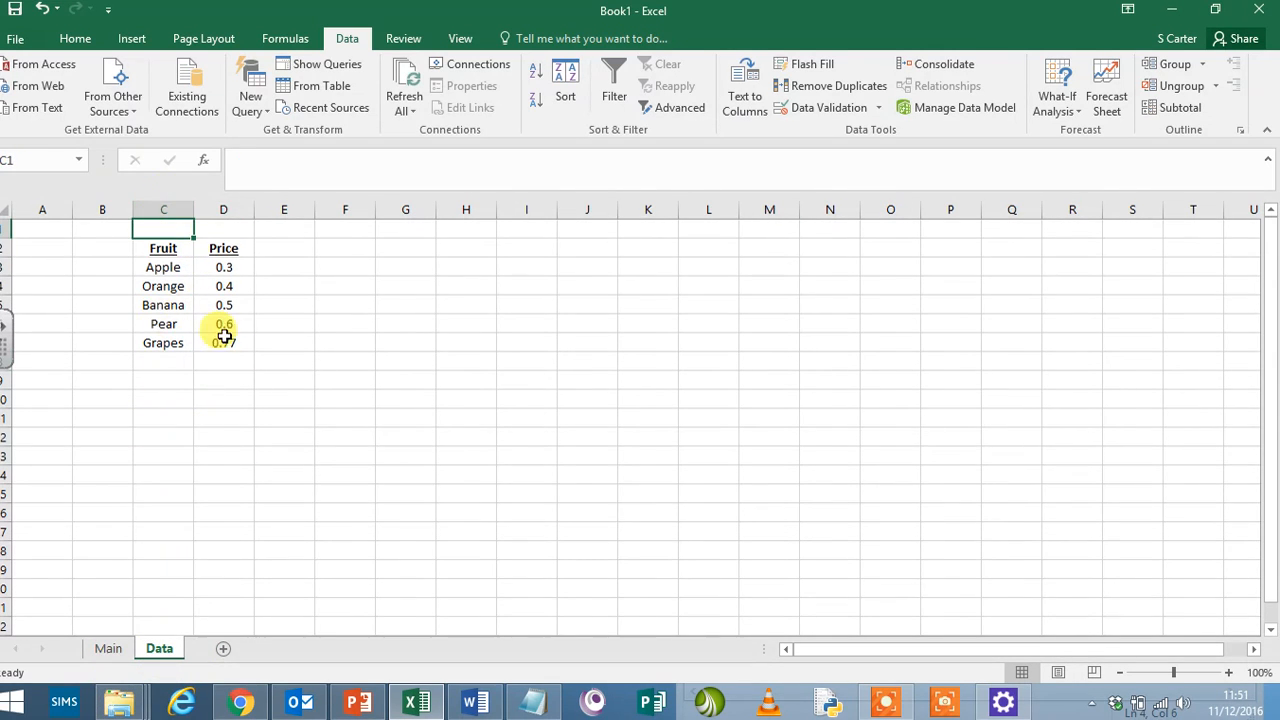
{"action": "left_click", "coordinate": [105, 650]}
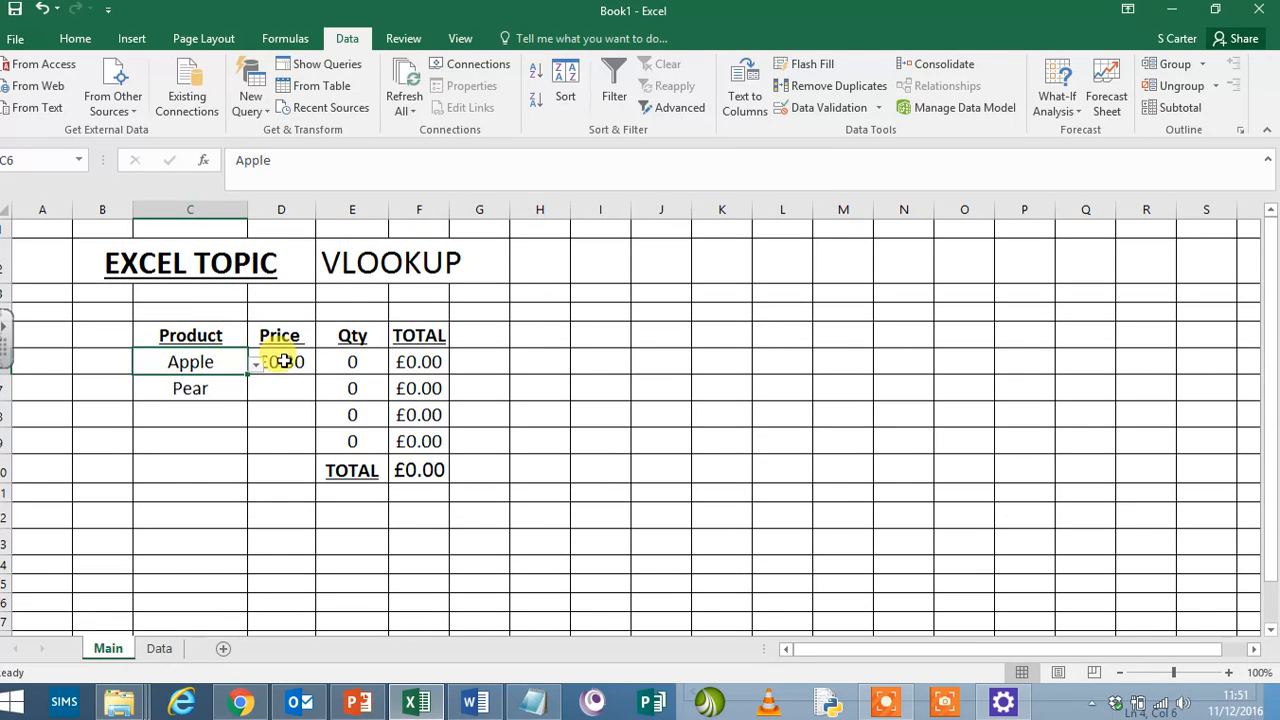
{"action": "left_click", "coordinate": [280, 360]}
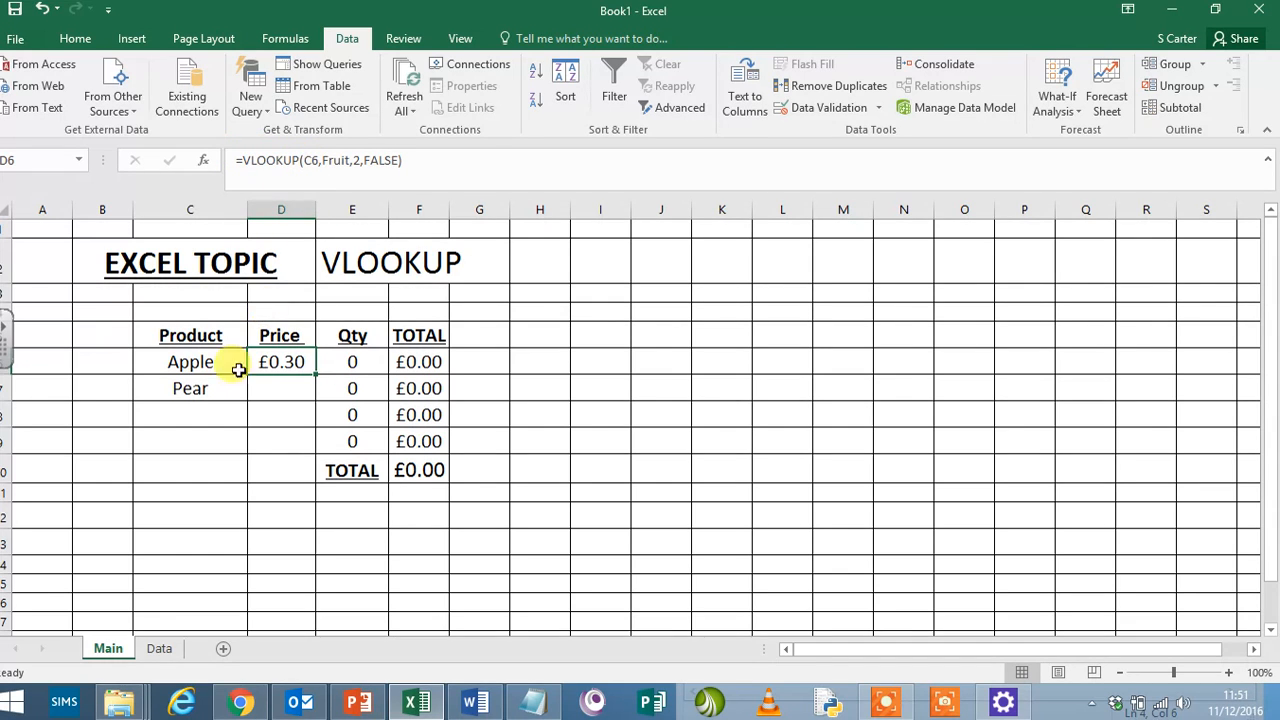
{"action": "left_click", "coordinate": [355, 160]}
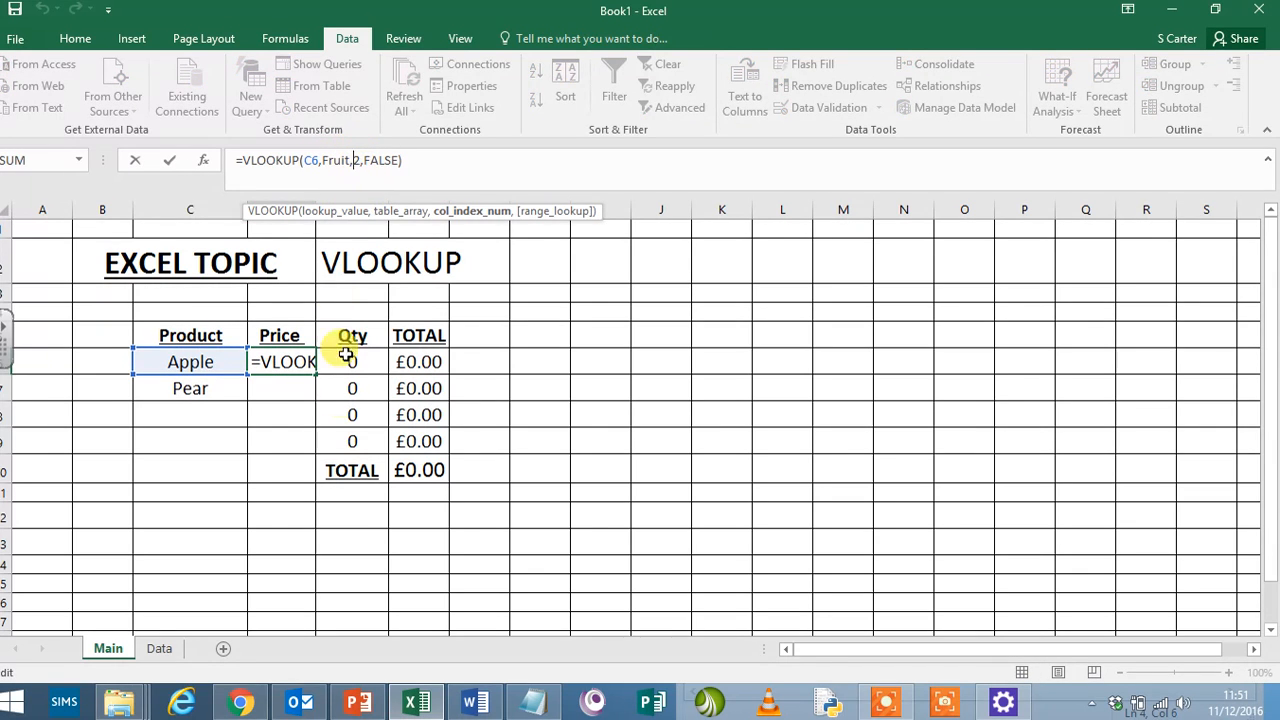
{"action": "left_click", "coordinate": [258, 464]}
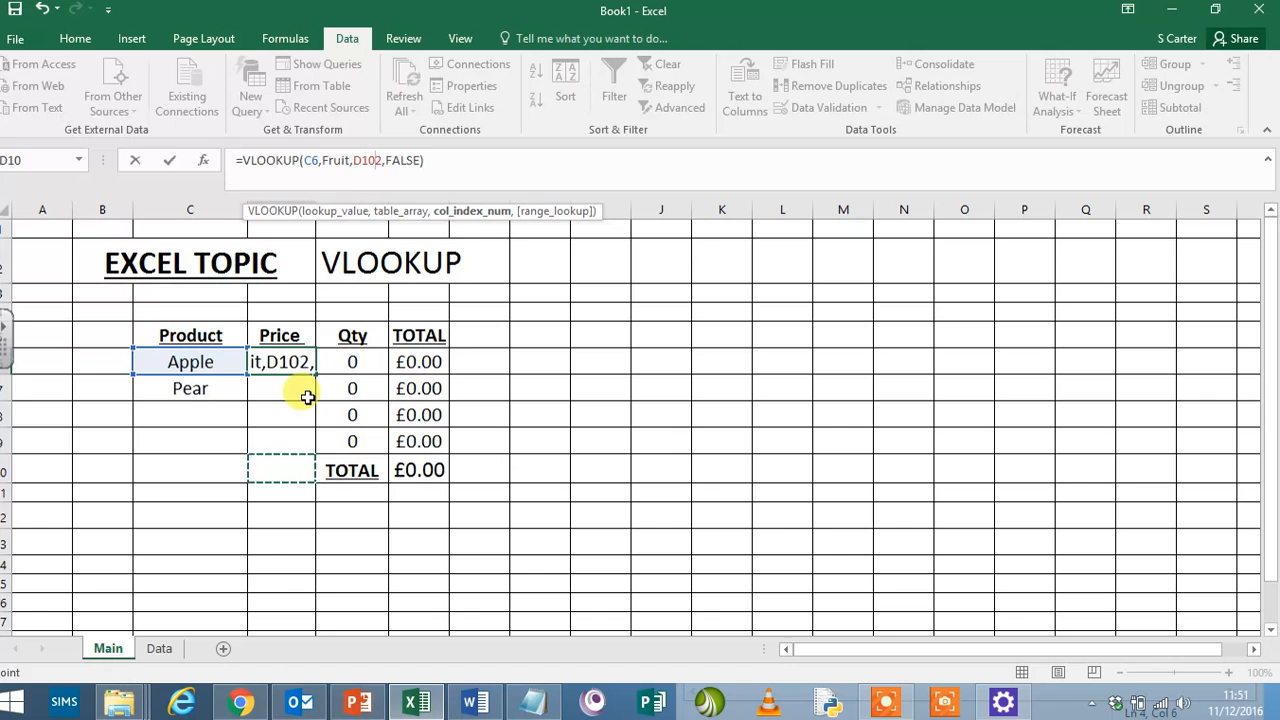
{"action": "key", "text": "BackSpace"}
{"action": "key", "text": "BackSpace"}
{"action": "key", "text": "BackSpace"}
{"action": "key", "text": "Return"}
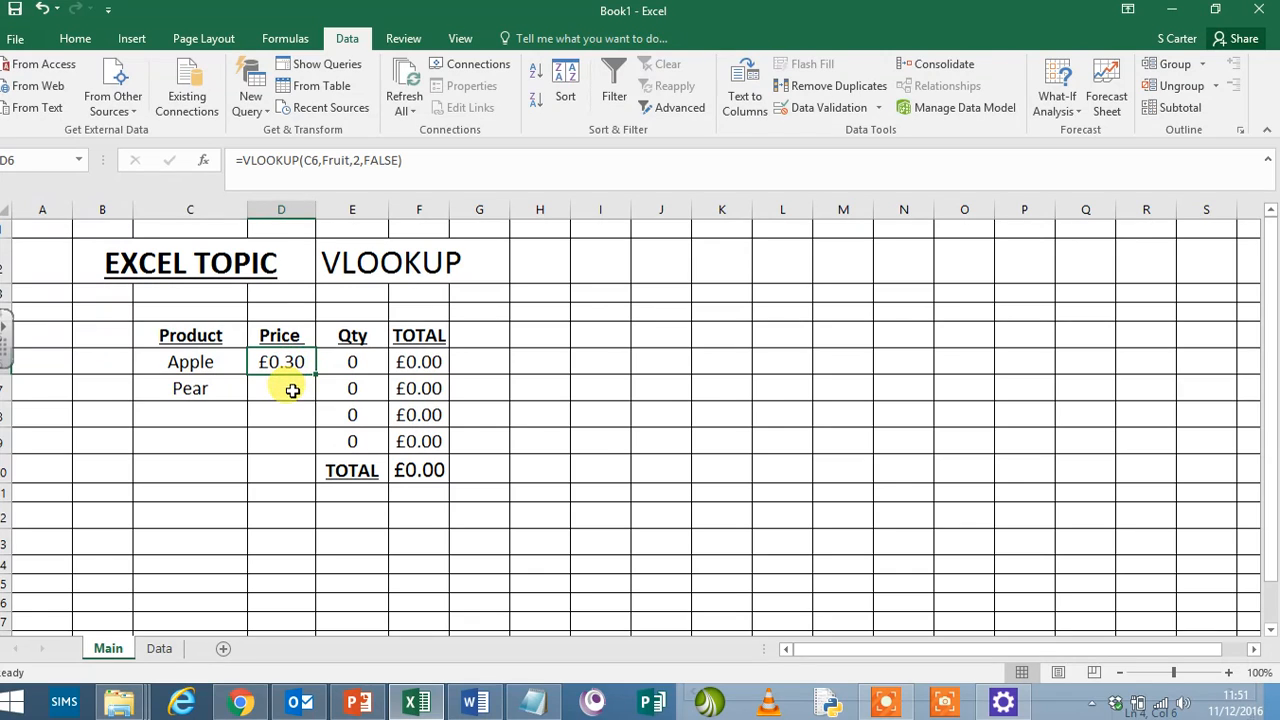
- Try copying the D6 price formula into D7:D9, and undo the paste
{"action": "key", "text": "ctrl+c"}
{"action": "left_click_drag", "start_coordinate": [288, 390], "coordinate": [298, 452]}
{"action": "key", "text": "ctrl+v"}
{"action": "left_click", "coordinate": [575, 385]}
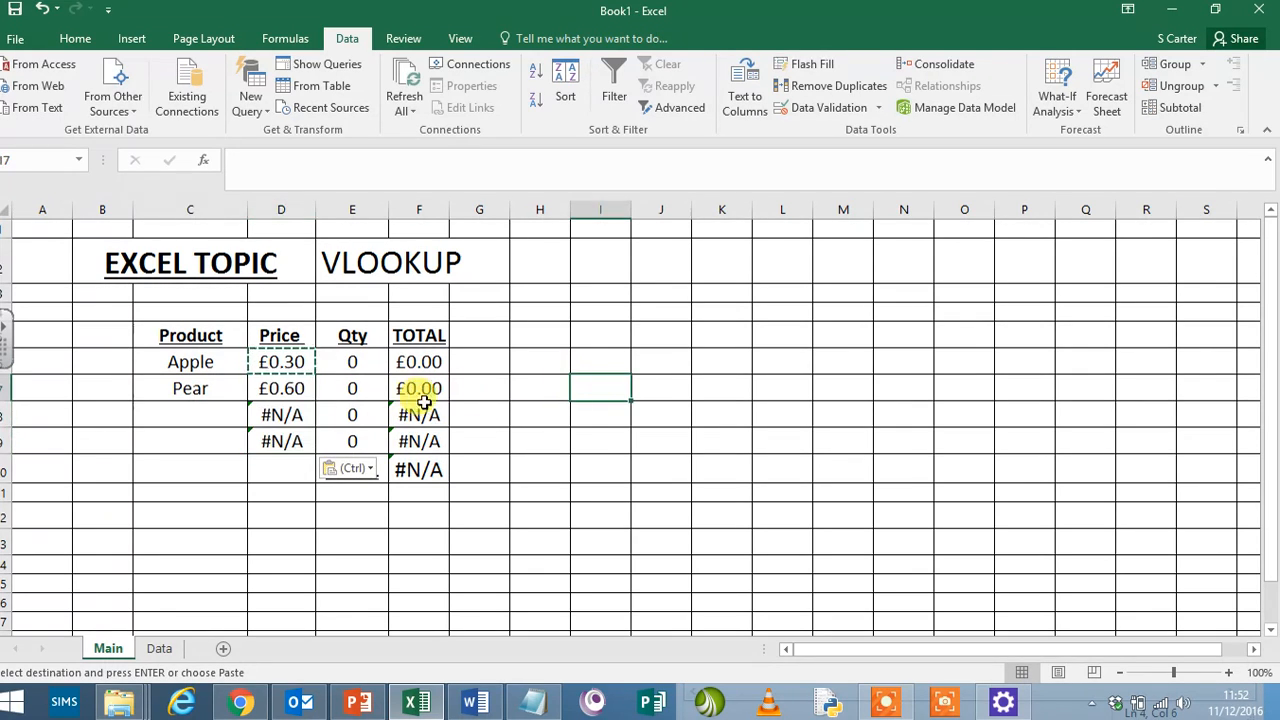
{"action": "key", "text": "Escape"}
{"action": "left_click", "coordinate": [244, 415]}
{"action": "left_click", "coordinate": [255, 416]}
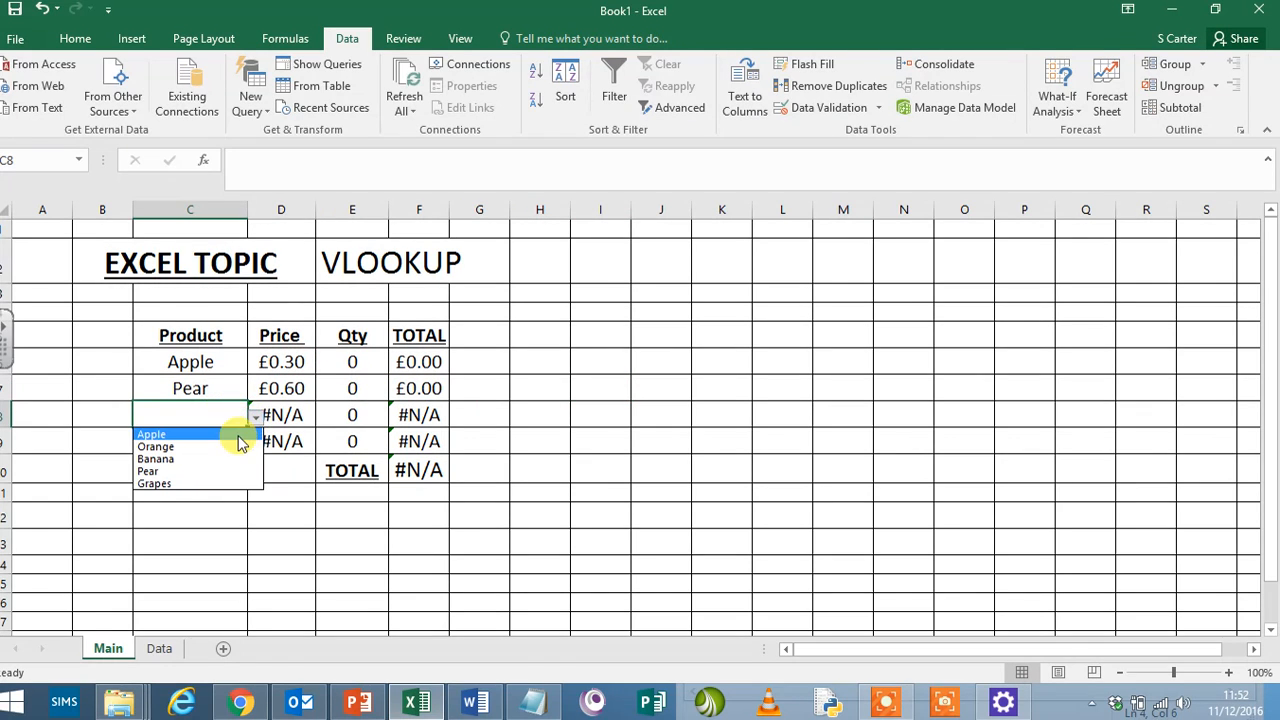
{"action": "key", "text": "Escape"}
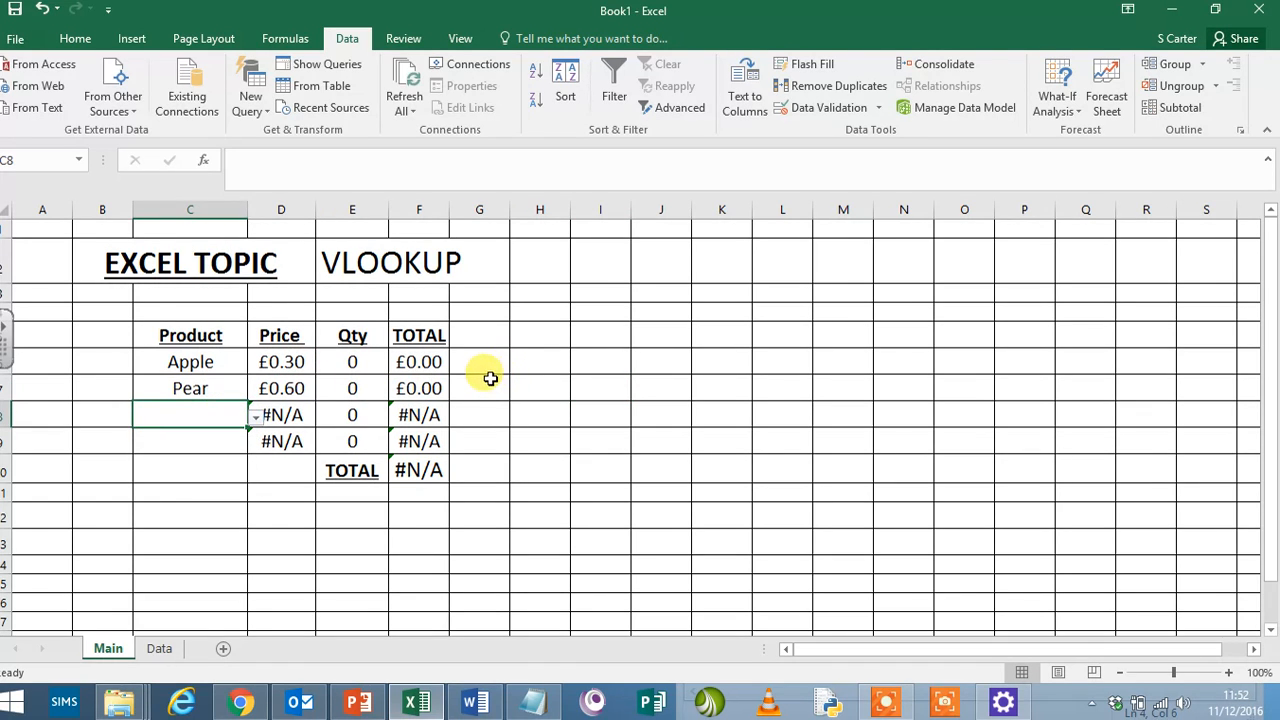
{"action": "key", "text": "ctrl+z"}
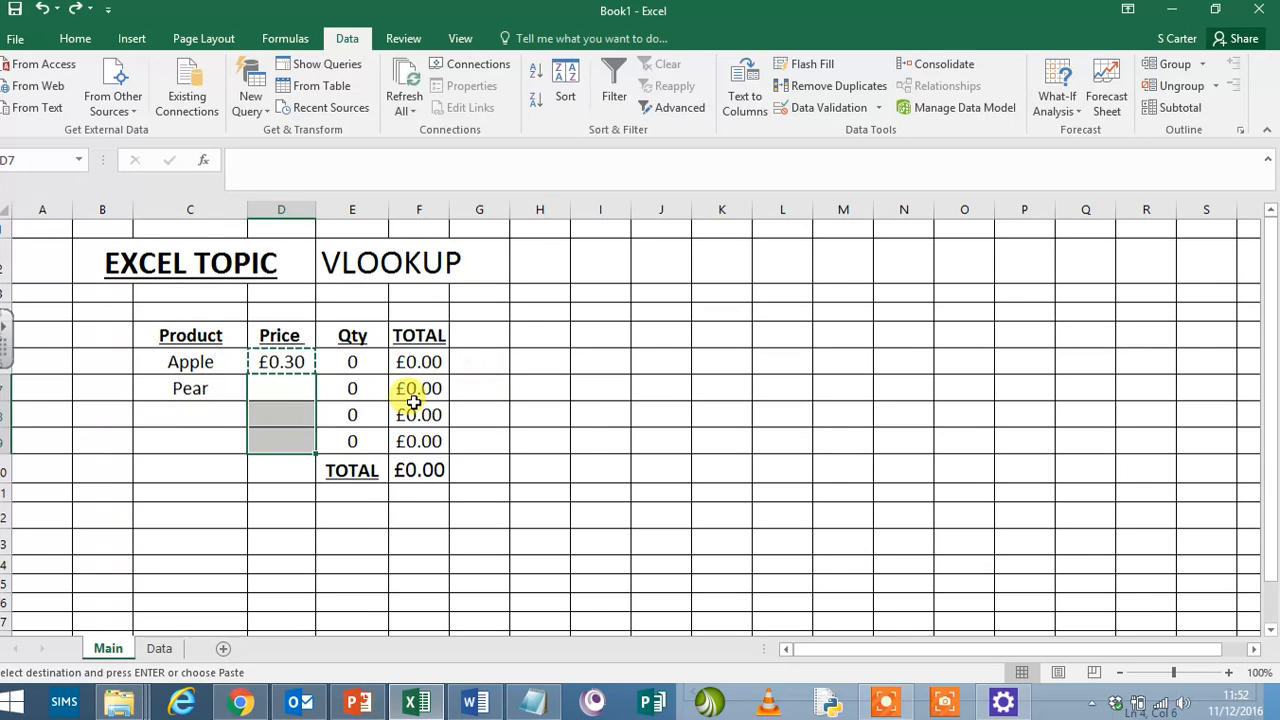
- Copy the price lookup formula from D6 into D7 only
{"action": "left_click", "coordinate": [274, 391]}
{"action": "left_click", "coordinate": [287, 353]}
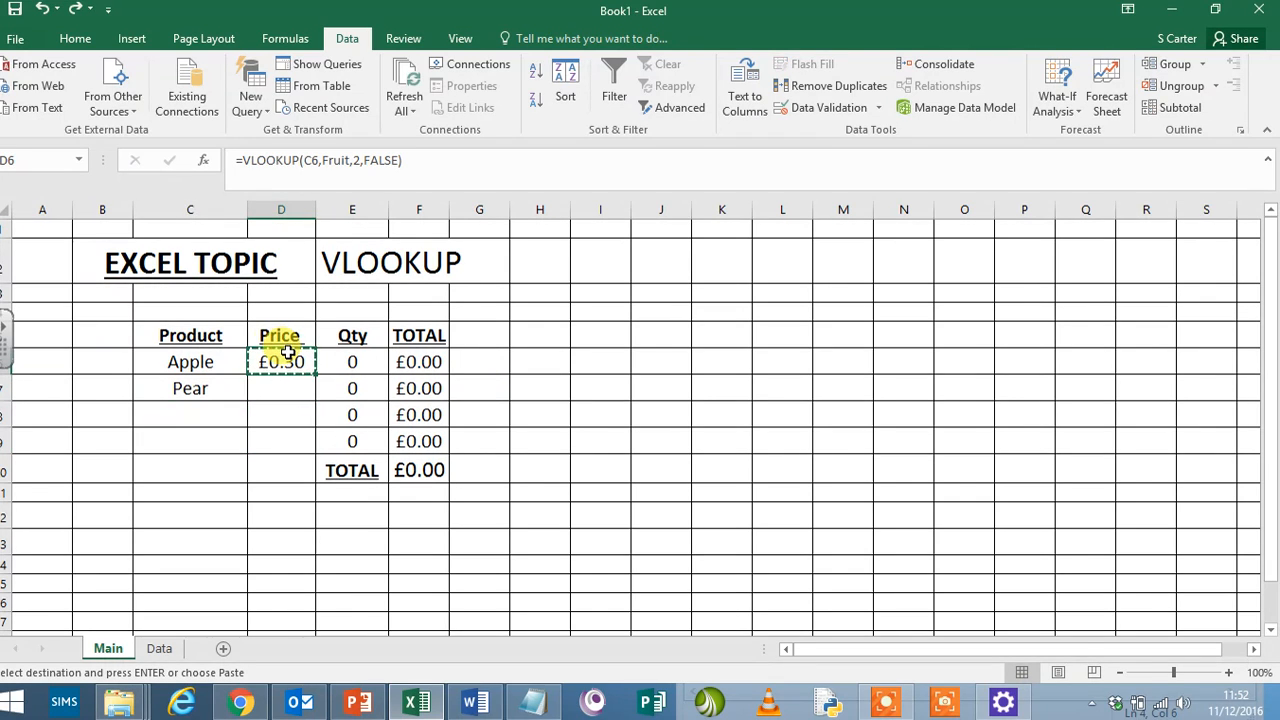
{"action": "left_click", "coordinate": [296, 382]}
{"action": "key", "text": "ctrl+v"}
{"action": "left_click", "coordinate": [657, 367]}
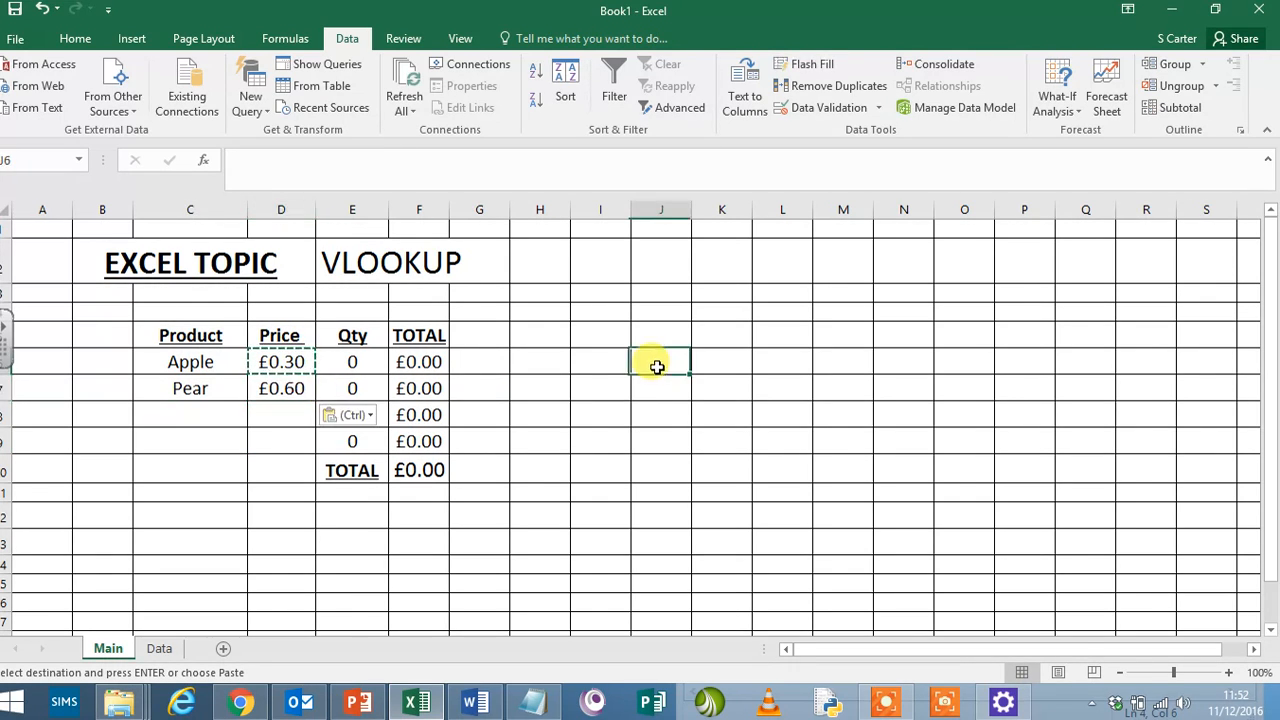
{"action": "key", "text": "Escape"}
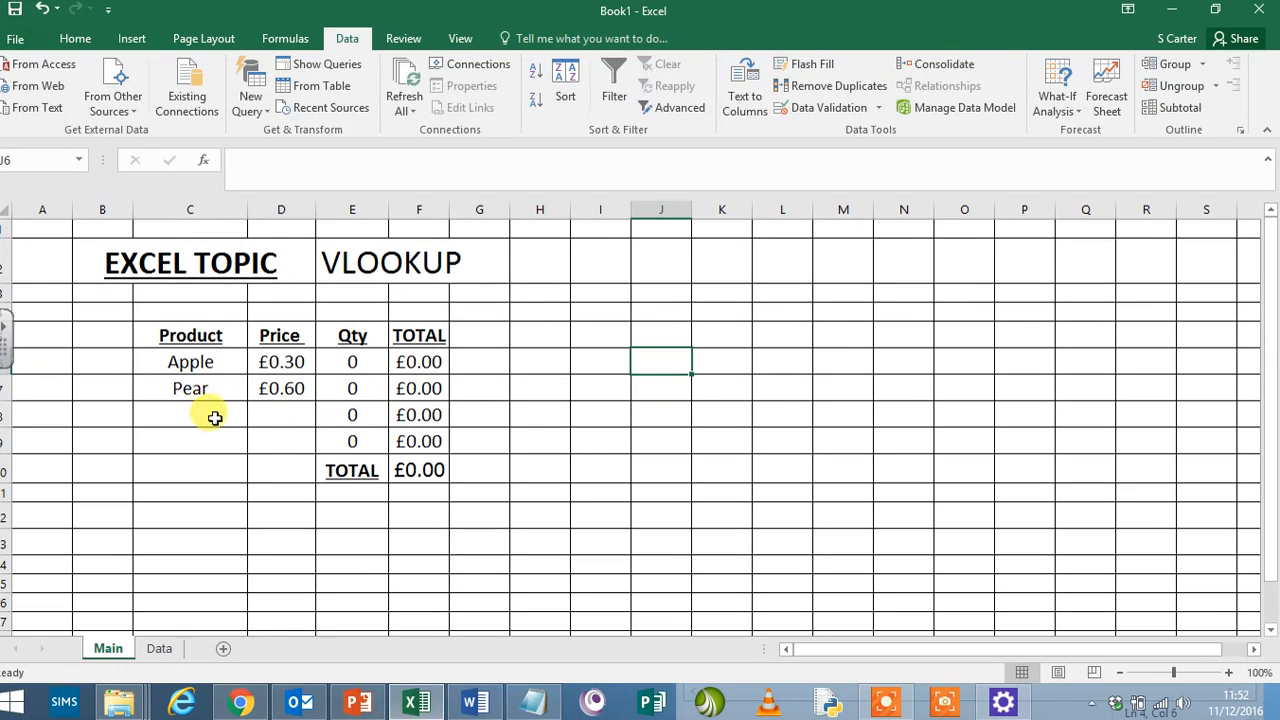
- Test the D7 price lookup by changing the product in C7 to Banana and finally to Apple
{"action": "left_click", "coordinate": [240, 388]}
{"action": "left_click", "coordinate": [256, 393]}
{"action": "left_click", "coordinate": [224, 432]}
{"action": "left_click", "coordinate": [252, 395]}
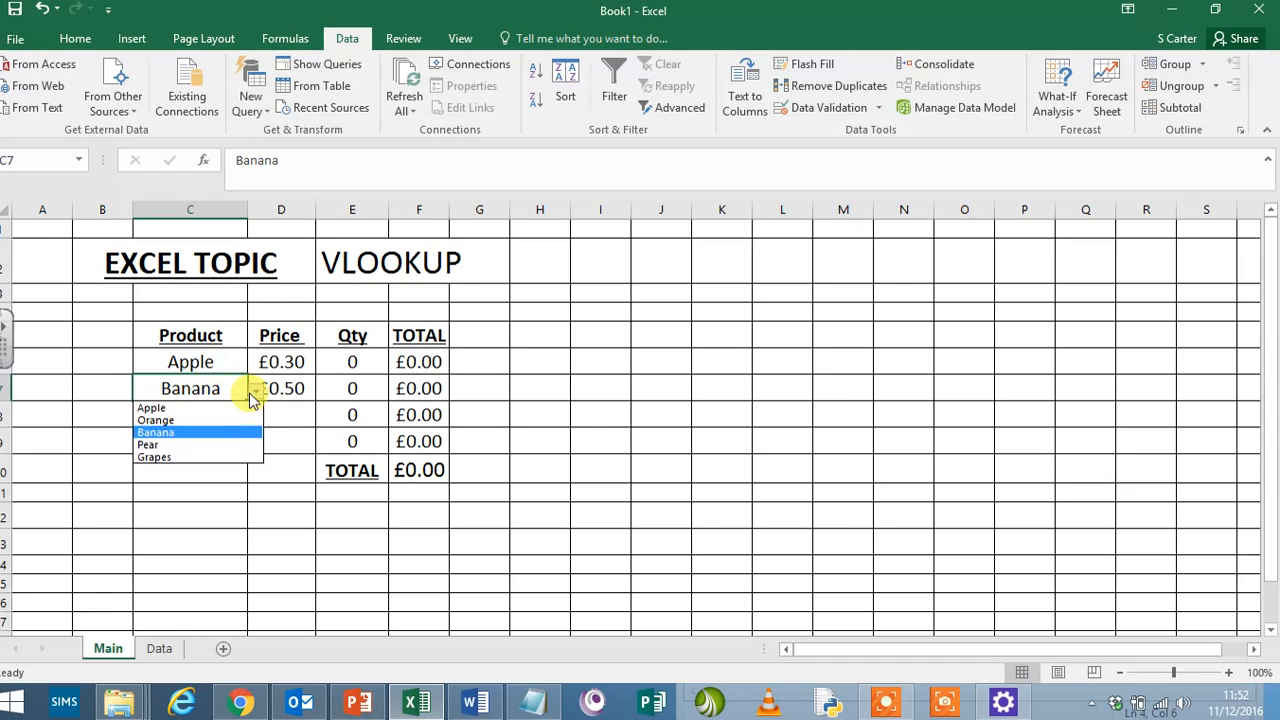
{"action": "left_click", "coordinate": [211, 408]}
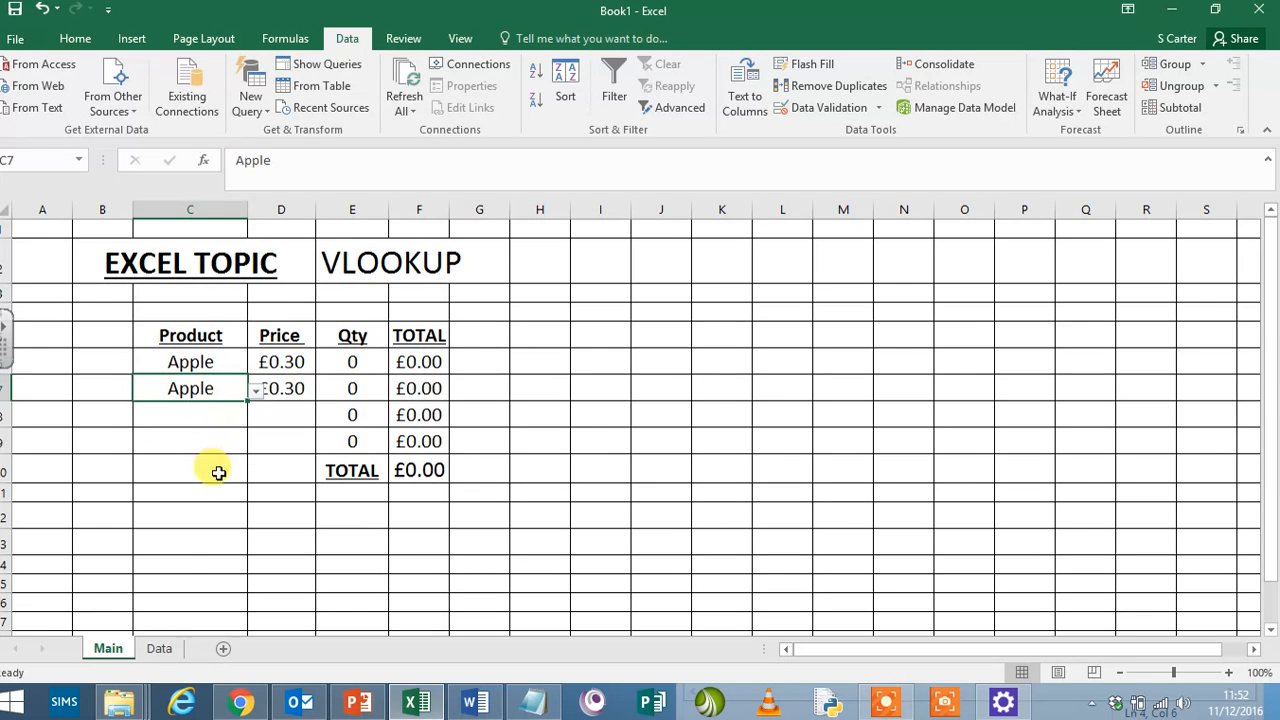
- On the Data sheet, replace the Pear entry with None and set its price to 0
{"action": "left_click", "coordinate": [162, 649]}
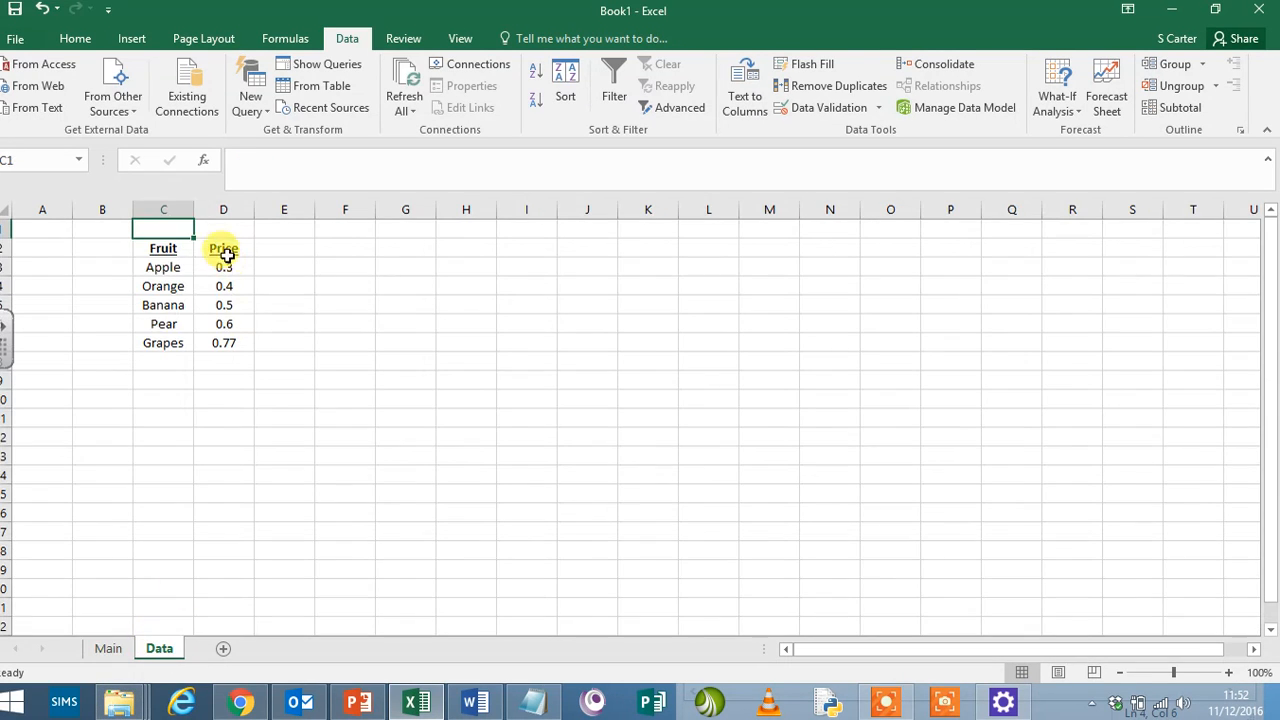
{"action": "left_click", "coordinate": [166, 324]}
{"action": "type", "text": "None"}
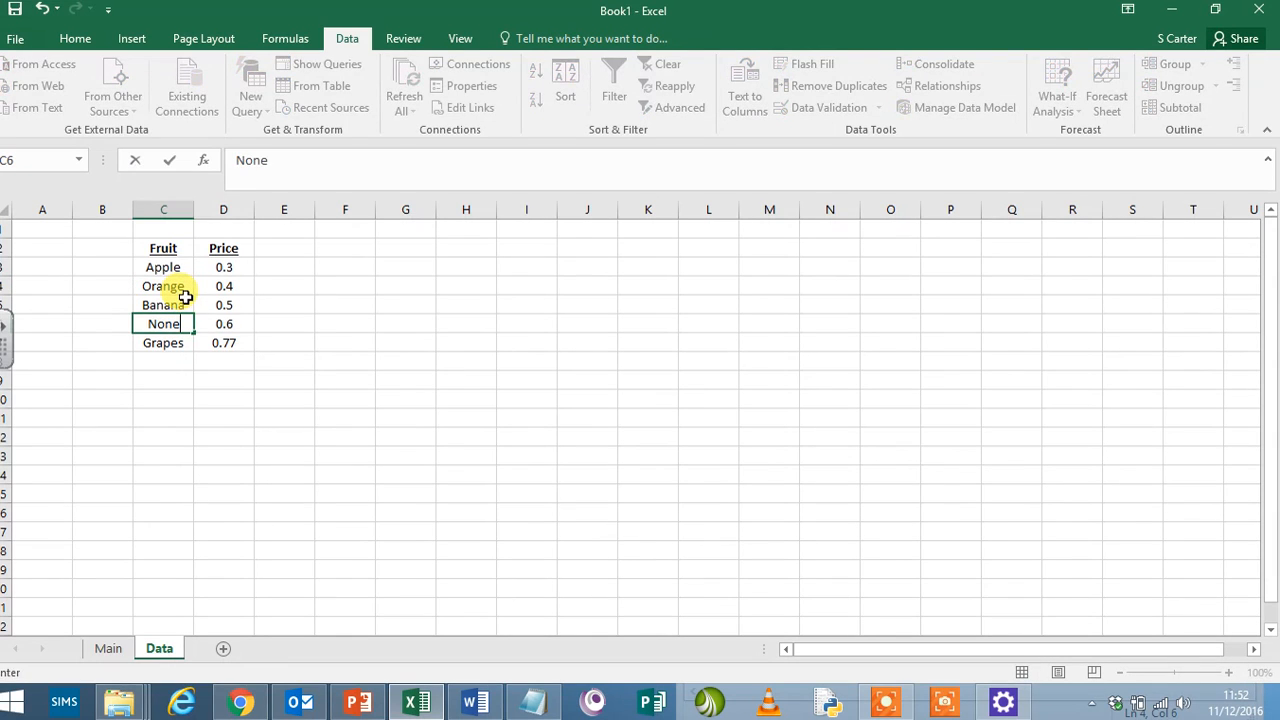
{"action": "key", "text": "Tab"}
{"action": "type", "text": "0.0"}
{"action": "left_click", "coordinate": [515, 452]}
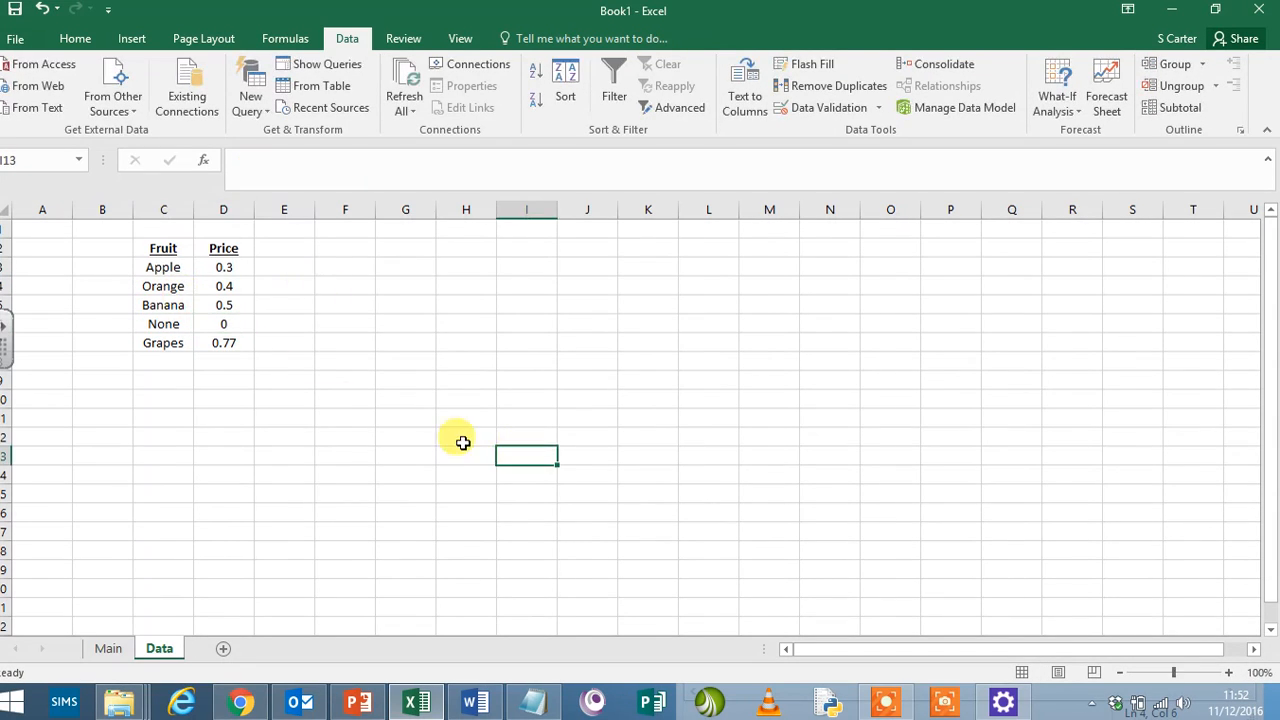
- On the Main sheet, choose None as the product in C7 and copy C7:D7 into rows 8 and 9
{"action": "left_click", "coordinate": [112, 650]}
{"action": "left_click", "coordinate": [258, 395]}
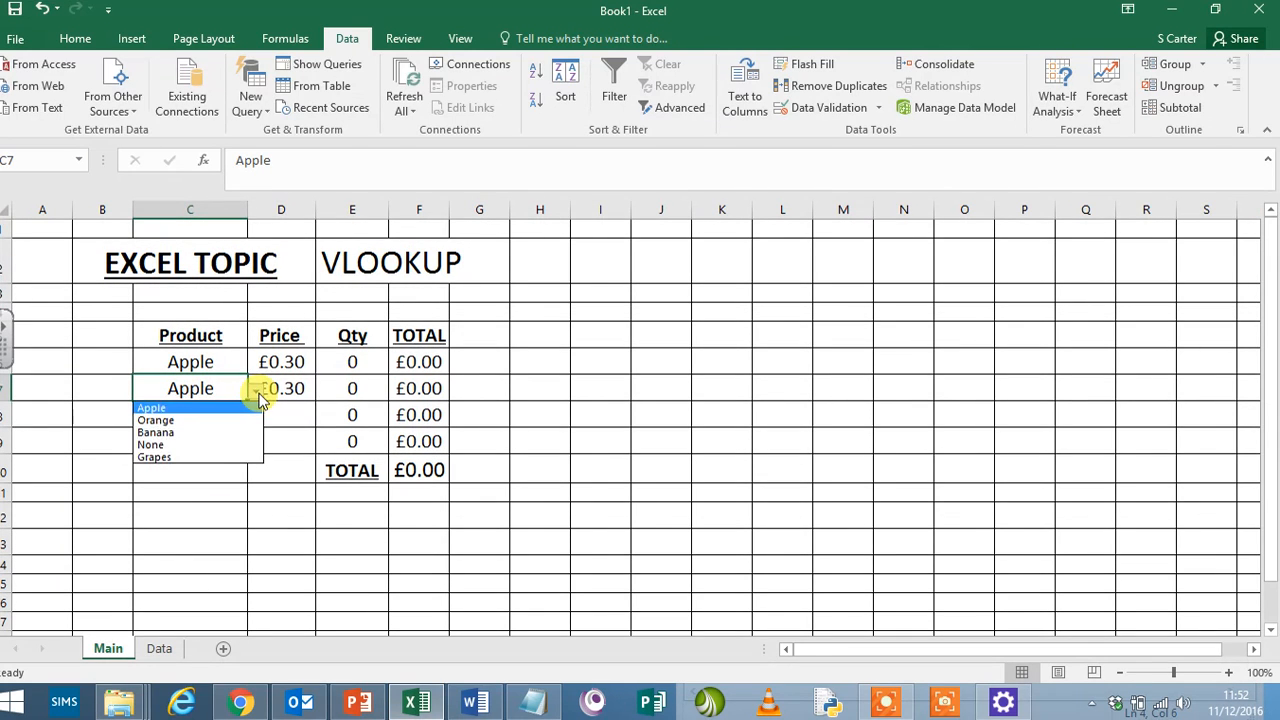
{"action": "left_click", "coordinate": [222, 446]}
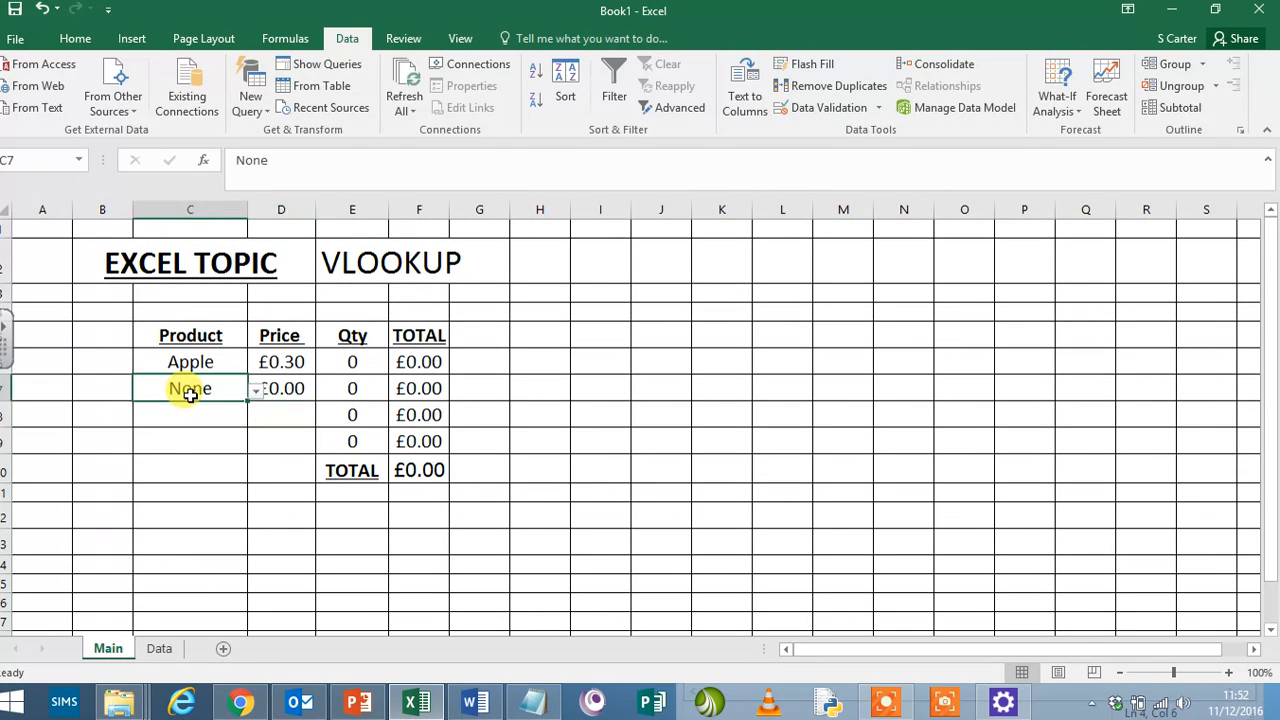
{"action": "left_click_drag", "start_coordinate": [190, 393], "coordinate": [291, 393]}
{"action": "key", "text": "ctrl+c"}
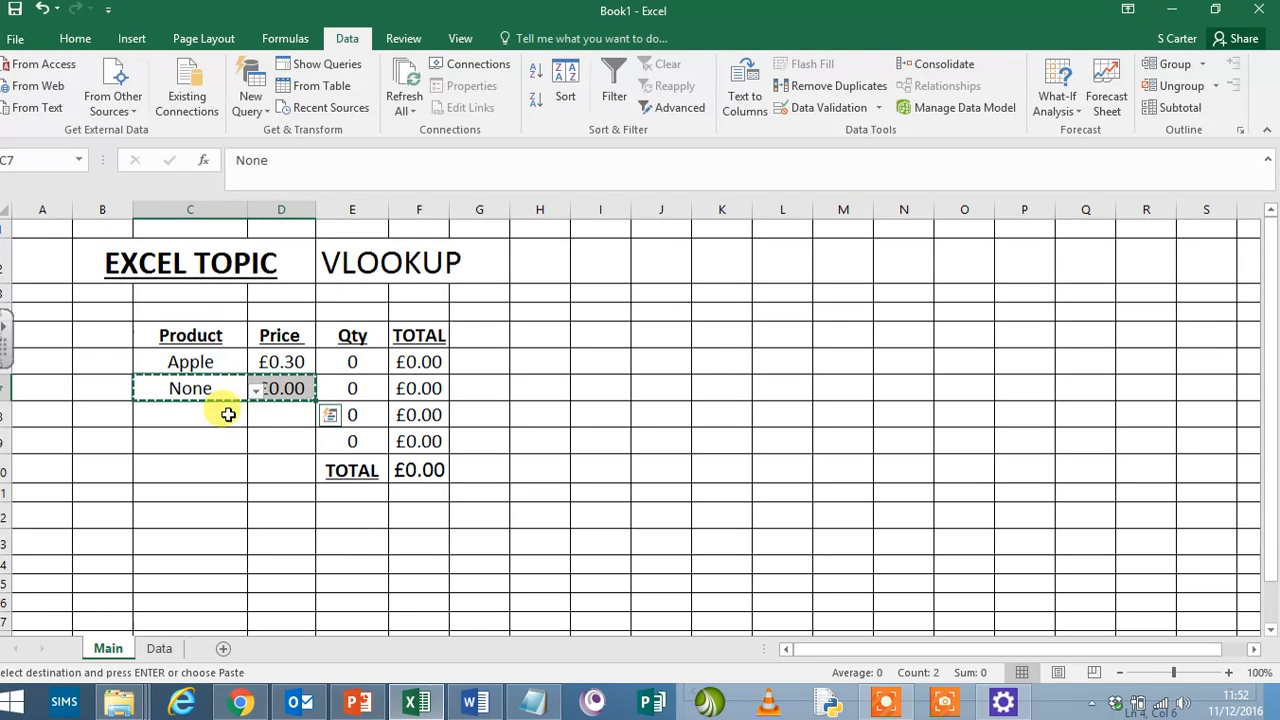
{"action": "left_click_drag", "start_coordinate": [223, 411], "coordinate": [251, 429]}
{"action": "key", "text": "ctrl+v"}
{"action": "left_click", "coordinate": [728, 418]}
{"action": "key", "text": "Escape"}
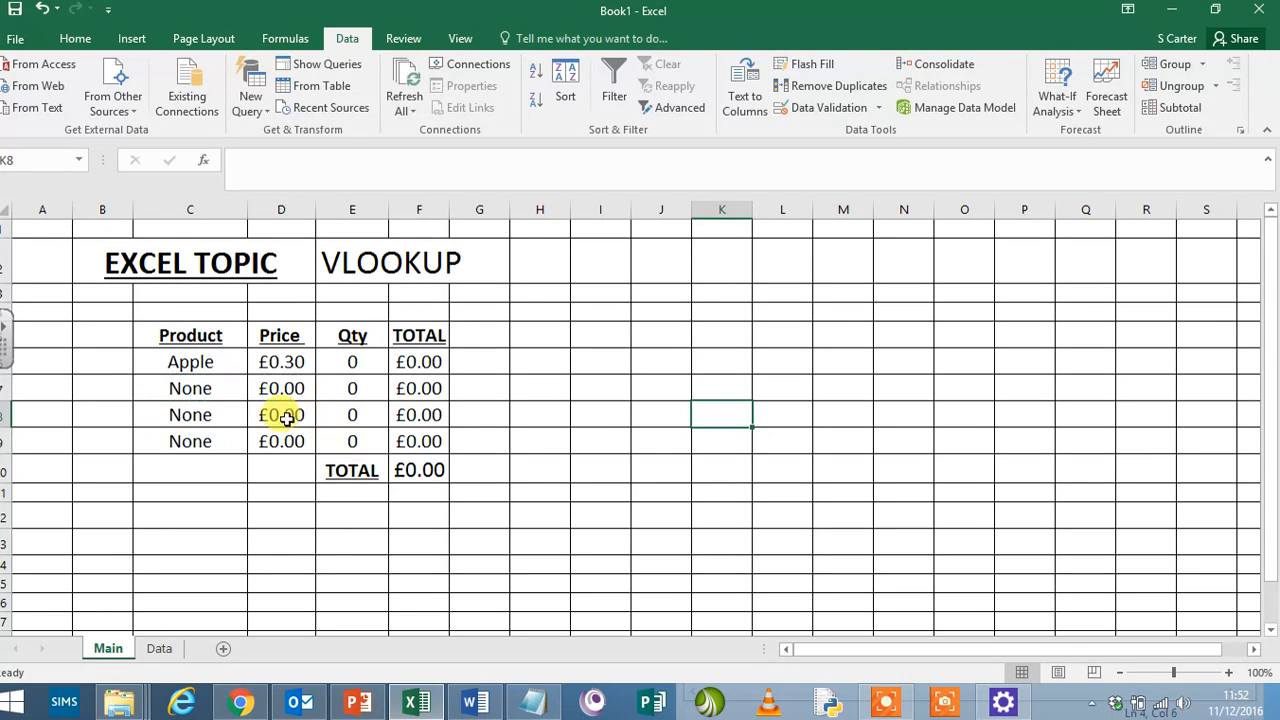
- Select the products Grapes in C7, Apple in C8 and Orange in C9
{"action": "left_click", "coordinate": [235, 388]}
{"action": "left_click", "coordinate": [256, 391]}
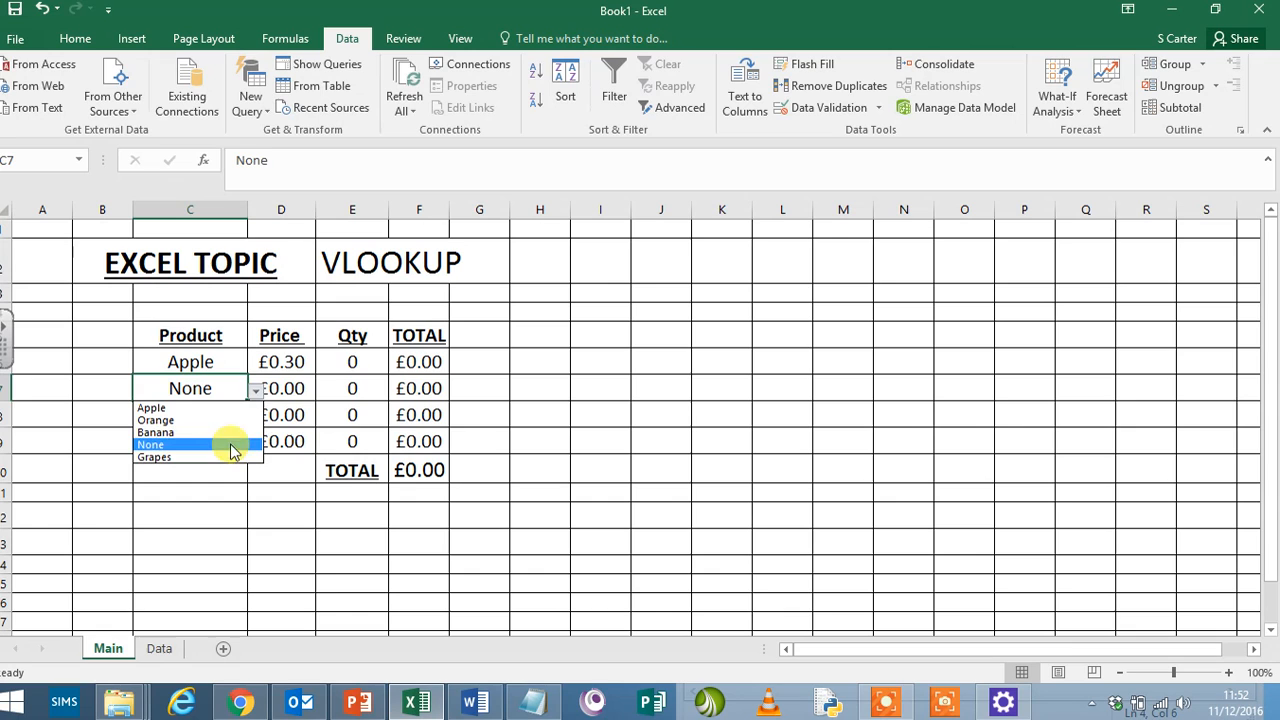
{"action": "left_click", "coordinate": [234, 457]}
{"action": "left_click", "coordinate": [240, 418]}
{"action": "left_click", "coordinate": [252, 418]}
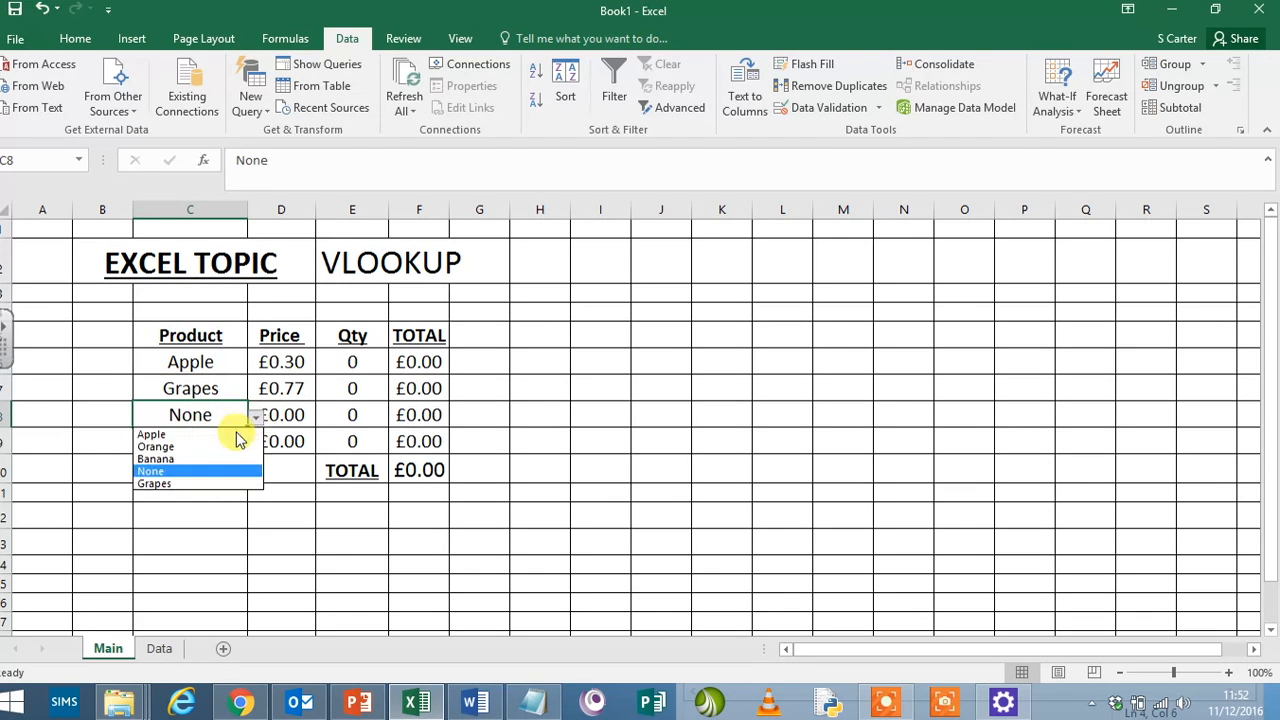
{"action": "left_click", "coordinate": [214, 433]}
{"action": "left_click", "coordinate": [245, 441]}
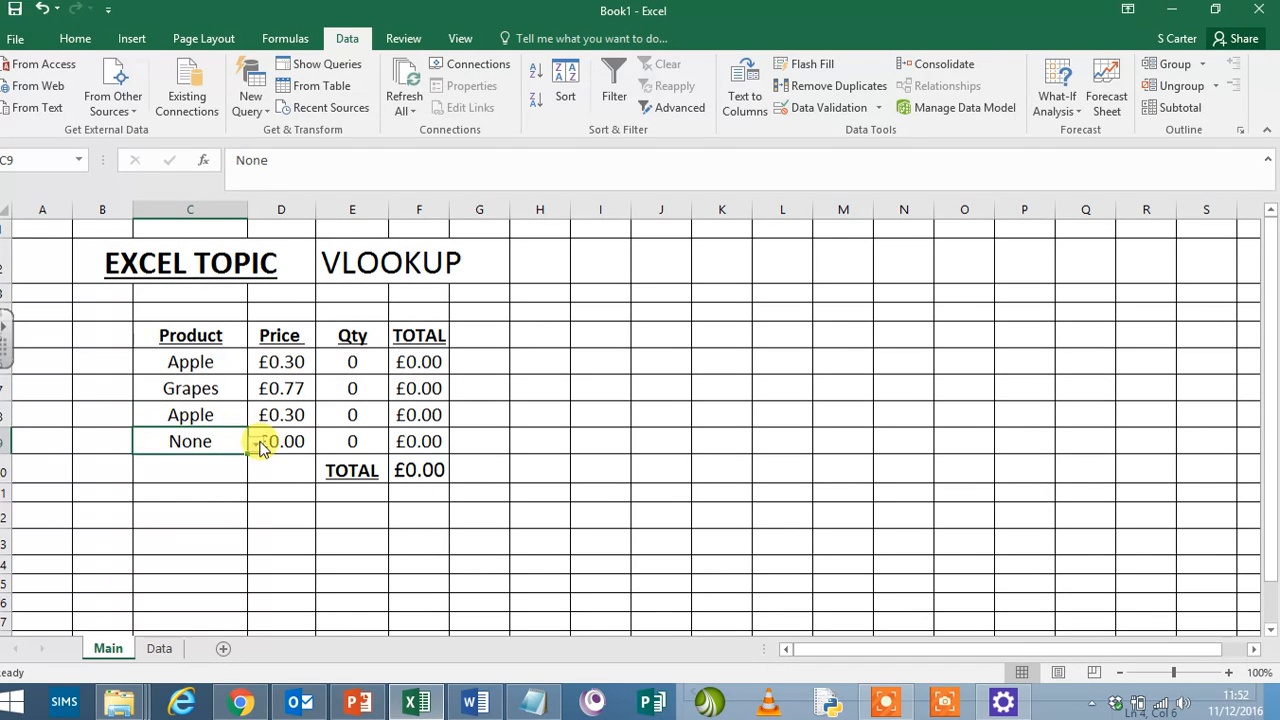
{"action": "left_click", "coordinate": [257, 443]}
{"action": "left_click", "coordinate": [229, 468]}
{"action": "left_click", "coordinate": [625, 423]}
- Change the product in C8 to Banana
{"action": "left_click", "coordinate": [219, 413]}
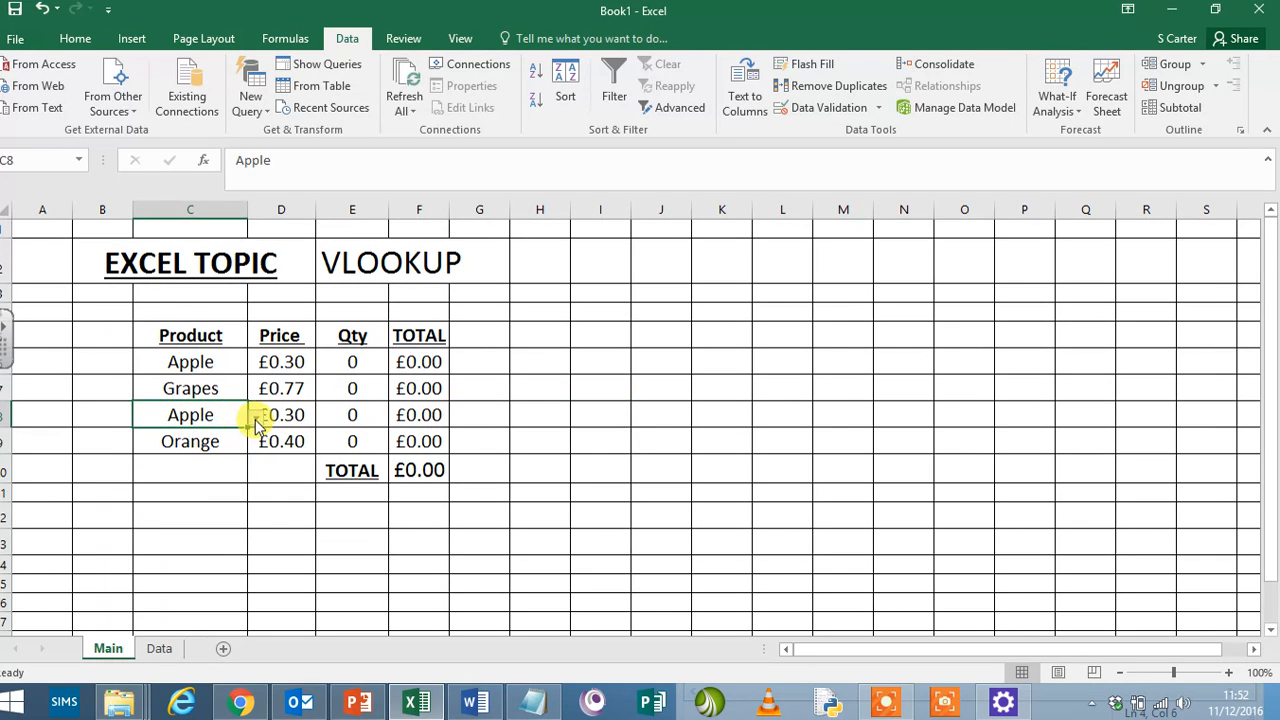
{"action": "left_click", "coordinate": [256, 418]}
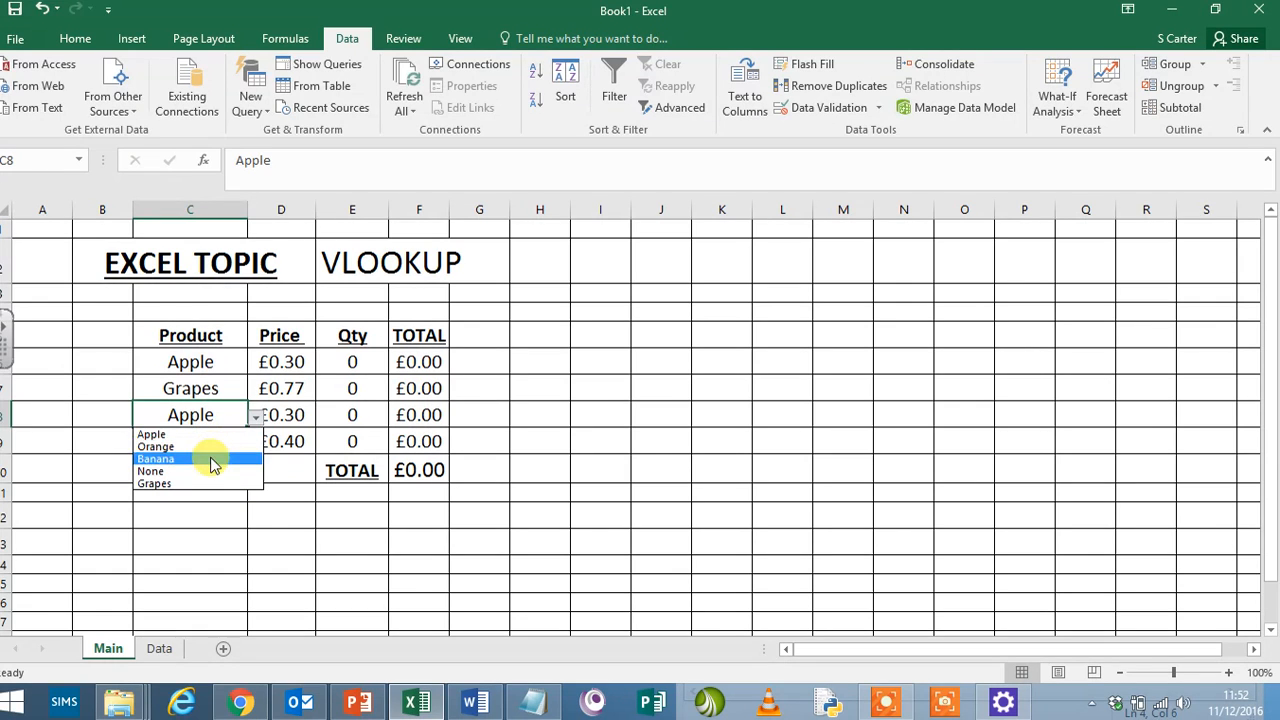
{"action": "left_click", "coordinate": [205, 458]}
{"action": "left_click", "coordinate": [658, 468]}
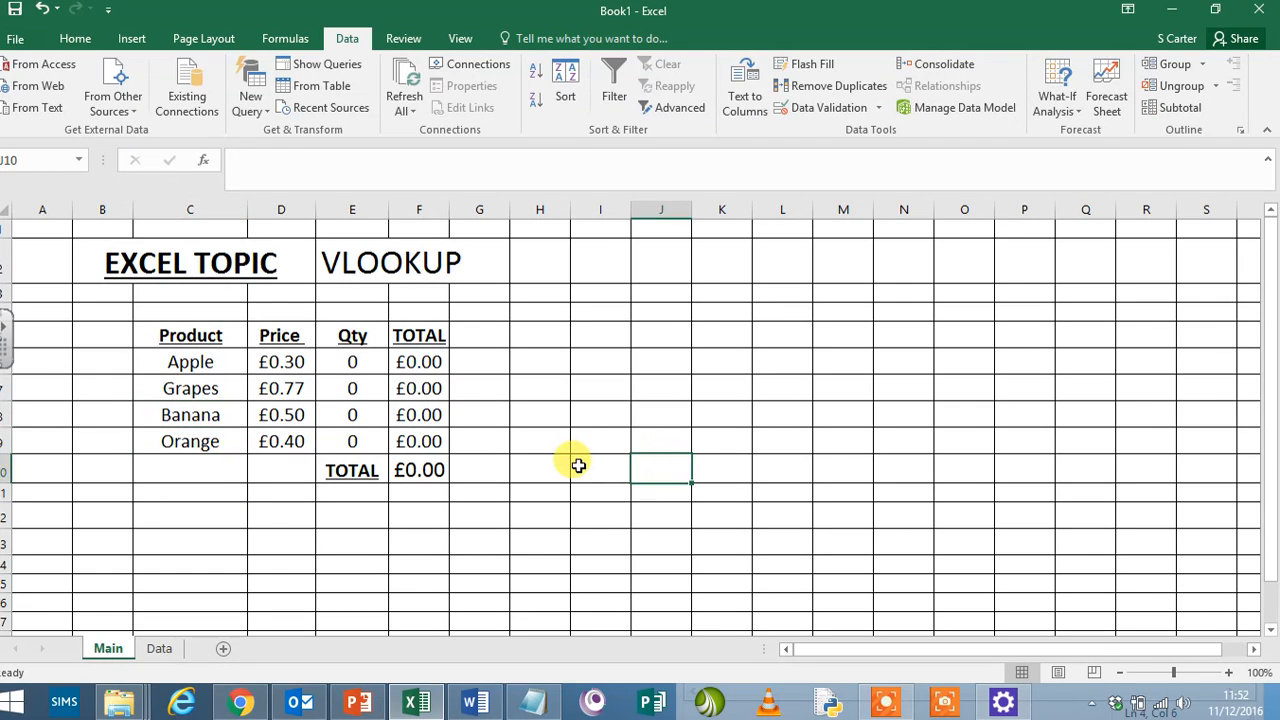
- Enter the order quantities: 1 for Apple, 1 for Grapes, 2 for Banana and 2 for Orange
{"action": "left_click", "coordinate": [356, 364]}
{"action": "type", "text": "1"}
{"action": "left_click", "coordinate": [595, 438]}
{"action": "left_click", "coordinate": [374, 396]}
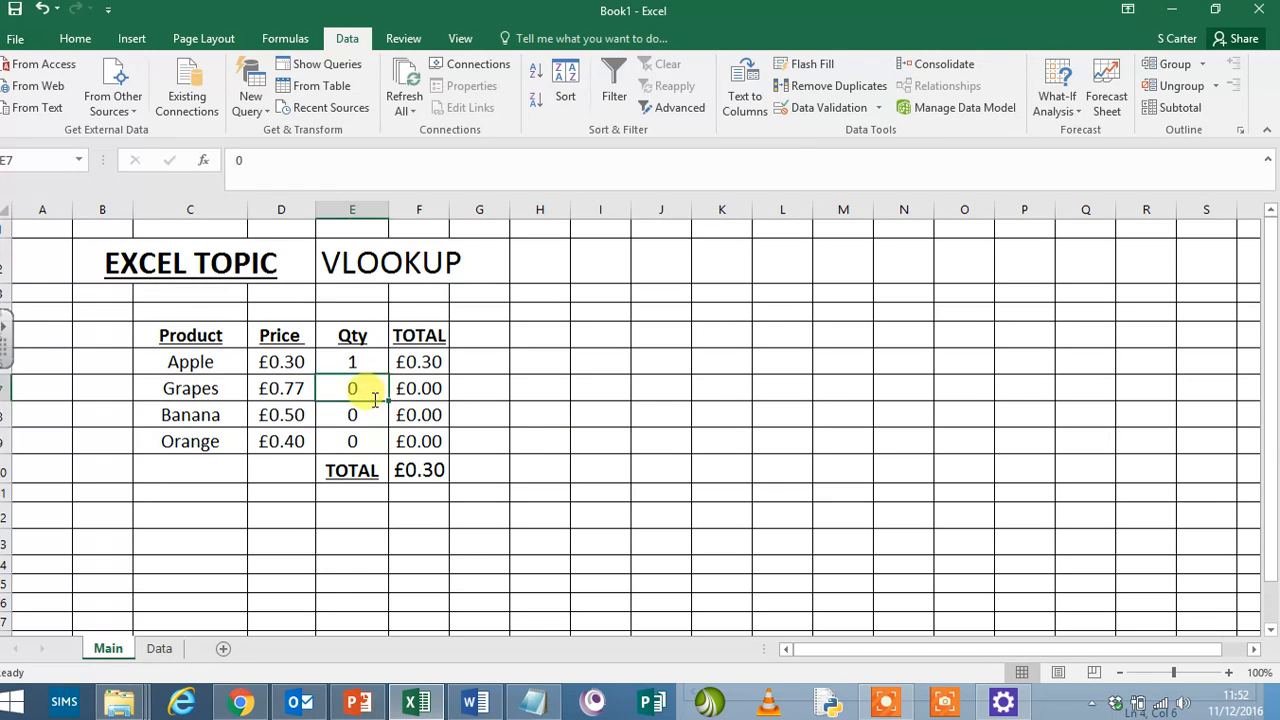
{"action": "type", "text": "1"}
{"action": "left_click", "coordinate": [345, 438]}
{"action": "type", "text": "2"}
{"action": "left_click", "coordinate": [352, 414]}
{"action": "type", "text": "2"}
{"action": "left_click", "coordinate": [612, 466]}
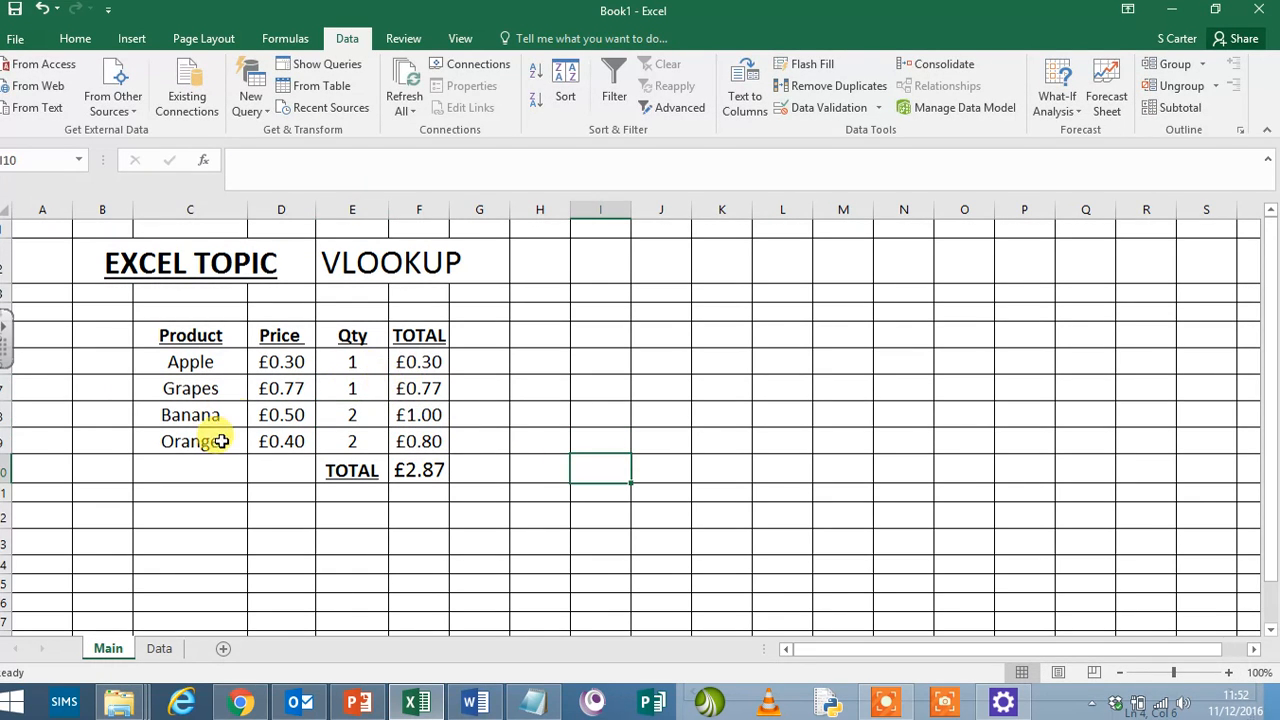